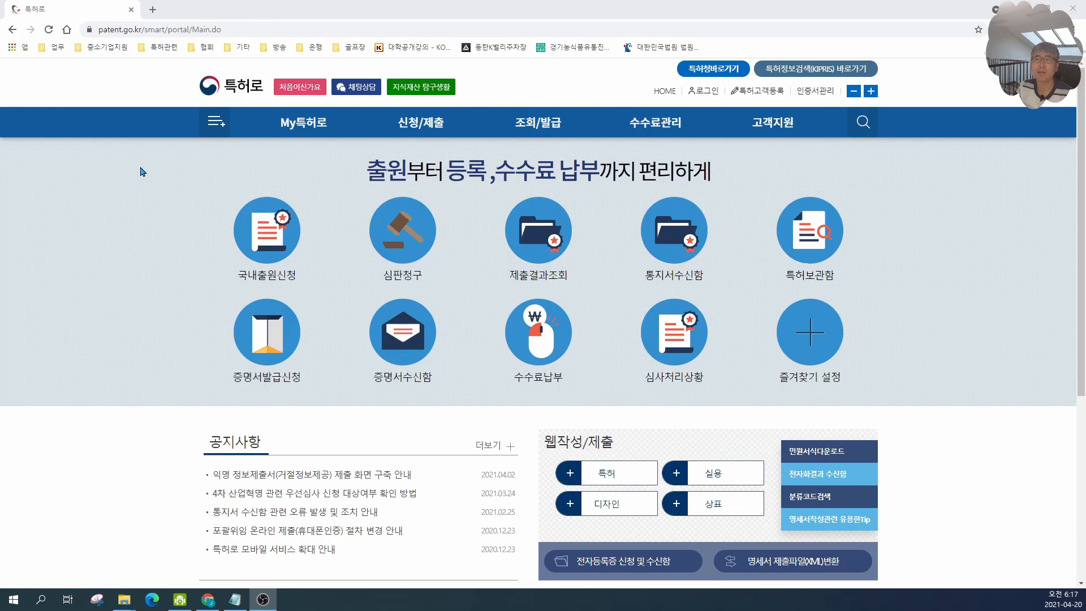
Step: Open the electronic filing software download page (전자출원SW다운로드) from the patent portal
scroll(142, 172, "down", 1)
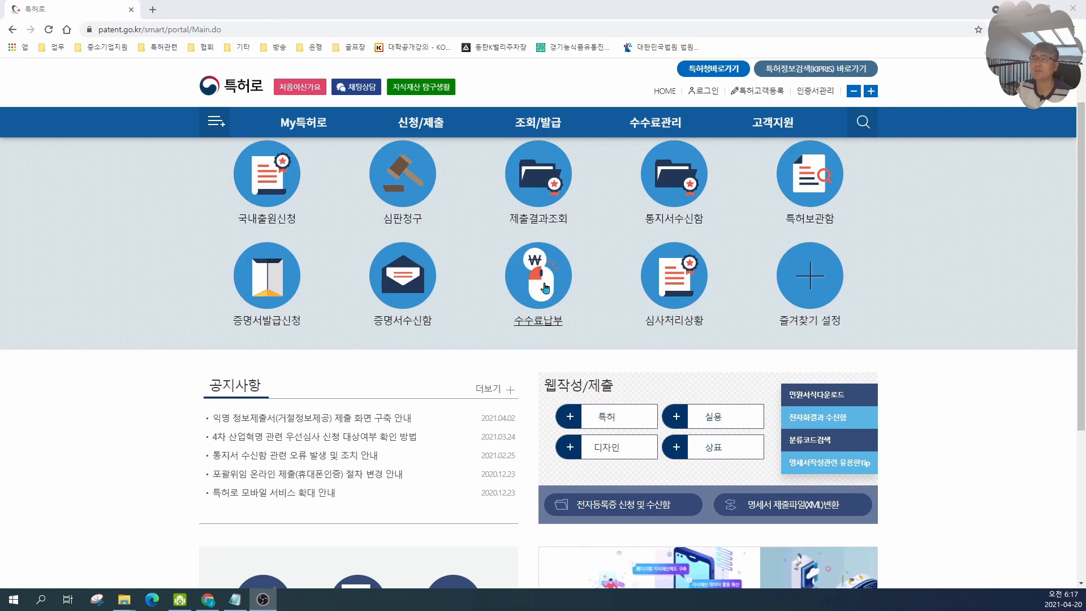
scroll(967, 390, "down", 4)
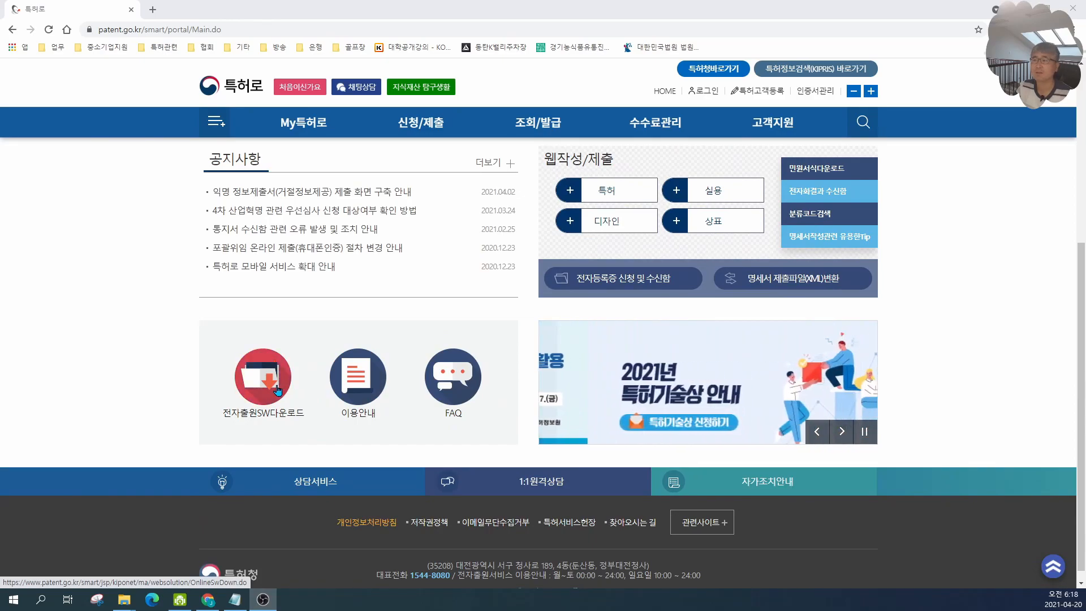
left_click(279, 390)
scroll(376, 367, "down", 2)
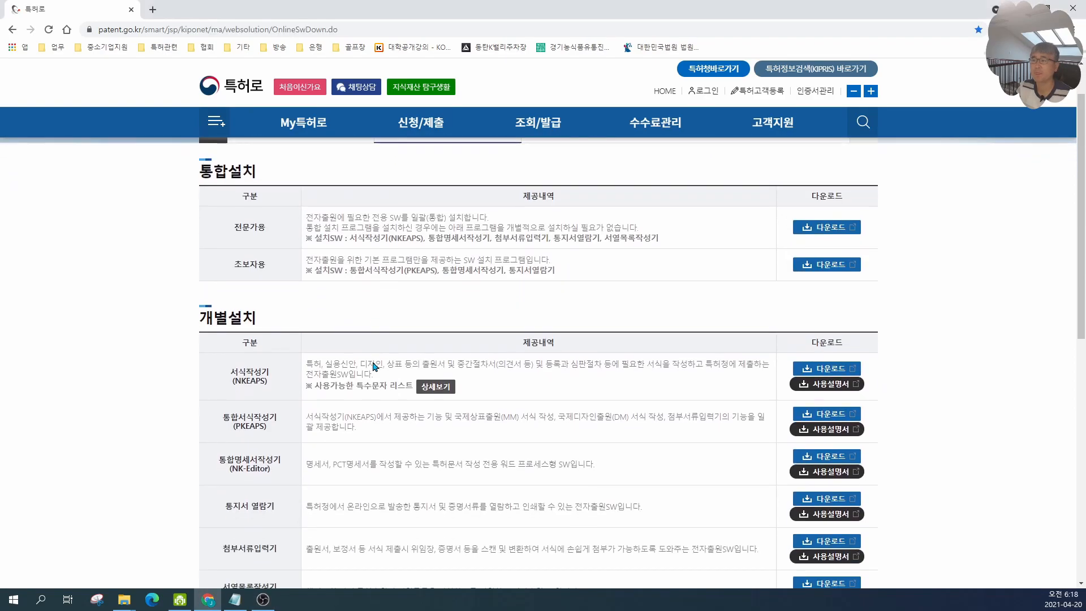
Step: Download the 통합서식작성기 (PKEAPS) from the individual installation list
scroll(489, 426, "up", 1)
scroll(561, 363, "down", 2)
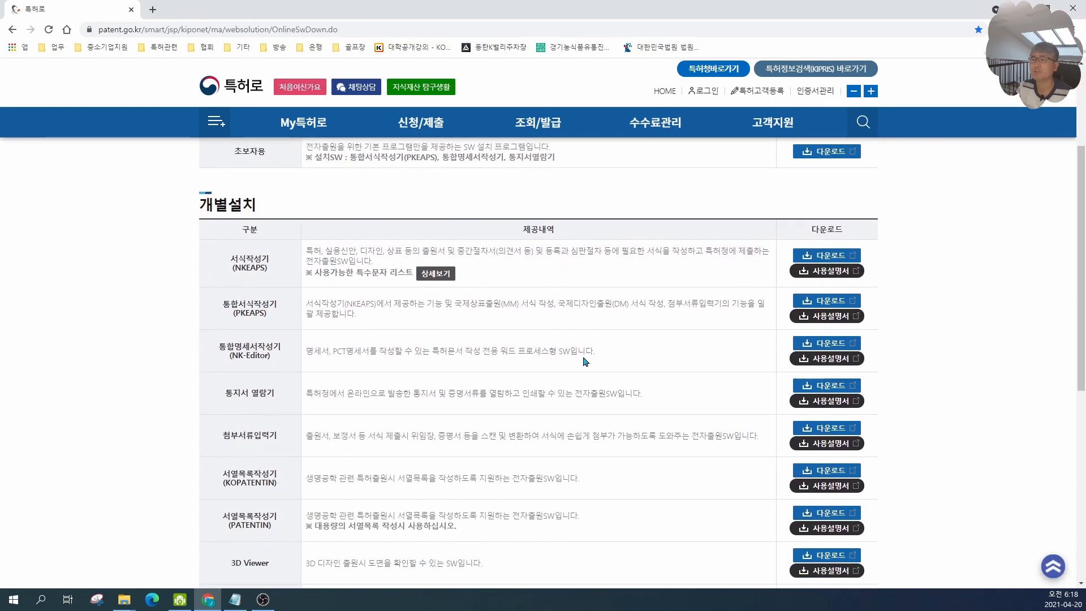
left_click_drag(611, 357, 207, 354)
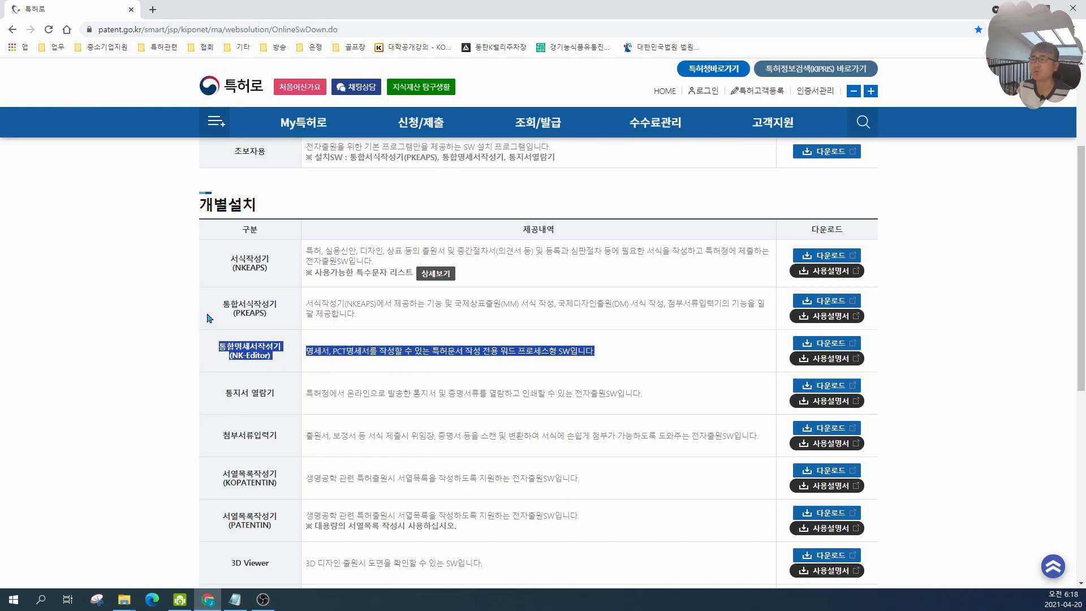
left_click_drag(210, 307, 410, 322)
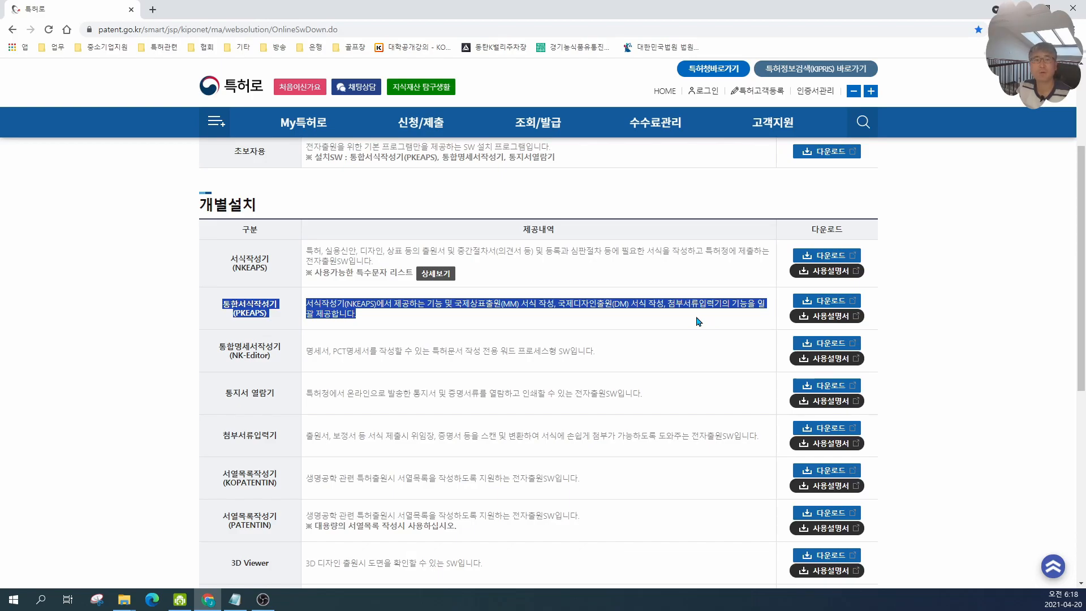
left_click(810, 303)
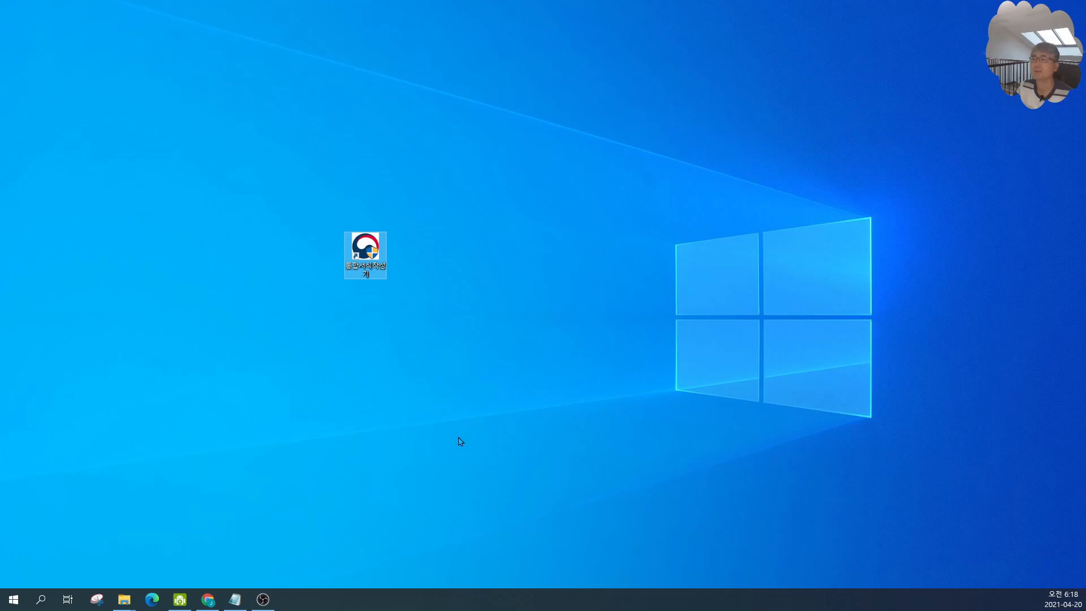
Step: Run the 통합서식작성기 desktop shortcut with administrator privileges (관리자 권한으로 실행)
right_click(370, 253)
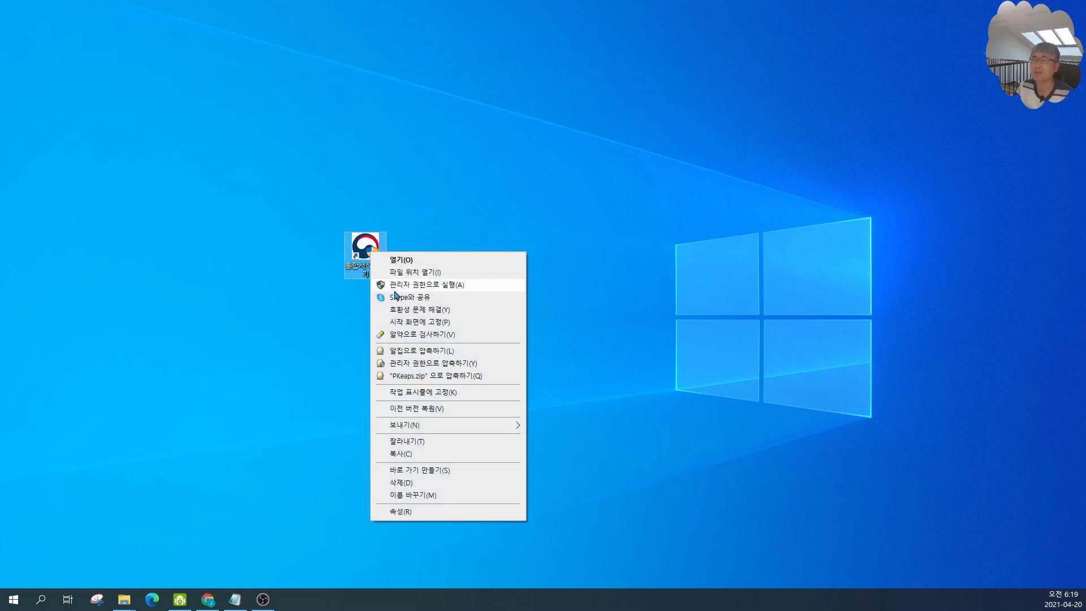
left_click(359, 245)
right_click(360, 244)
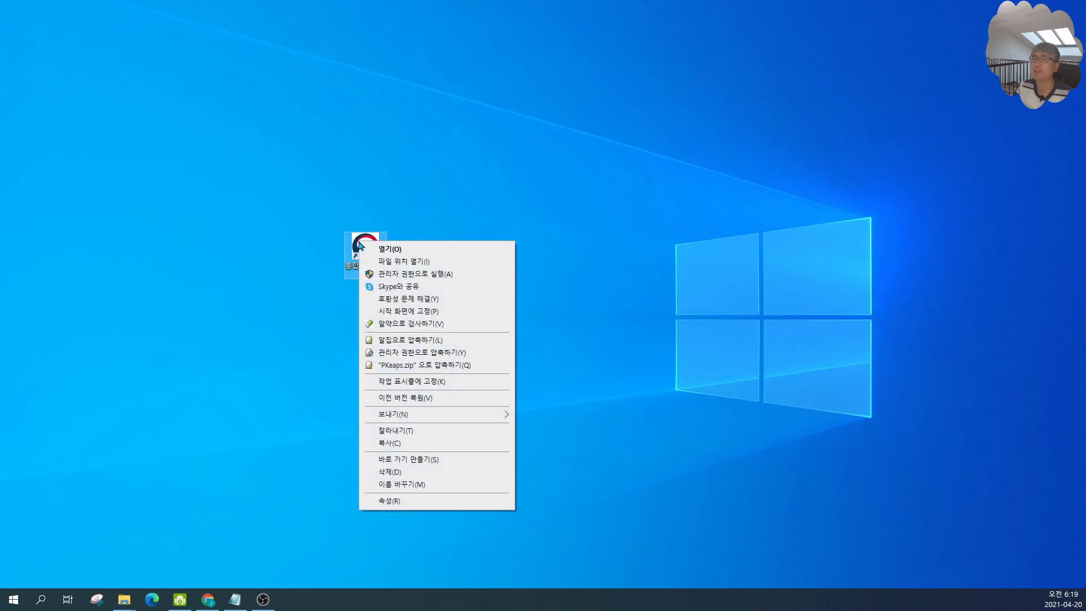
left_click(419, 276)
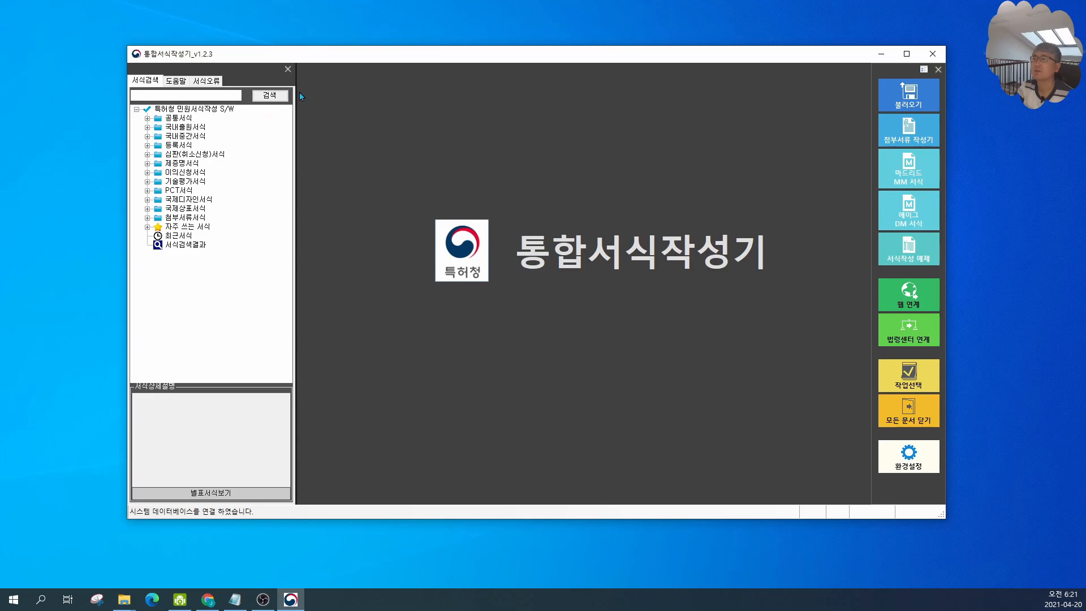
Step: Maximize the program window and open the 특허출원서 form from the 국내출원서식 folder
double_click(339, 56)
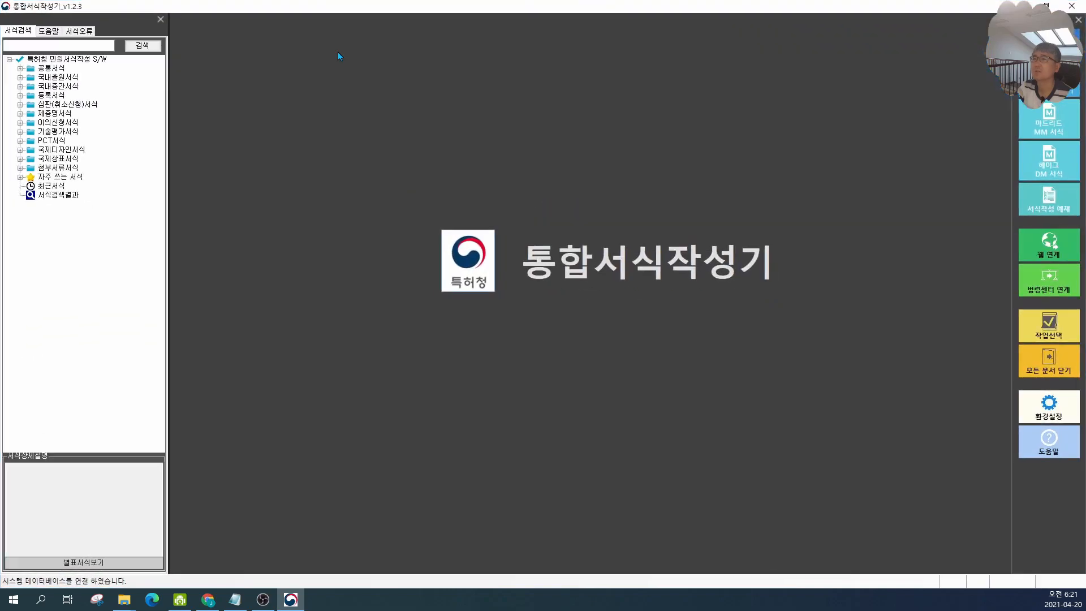
double_click(60, 79)
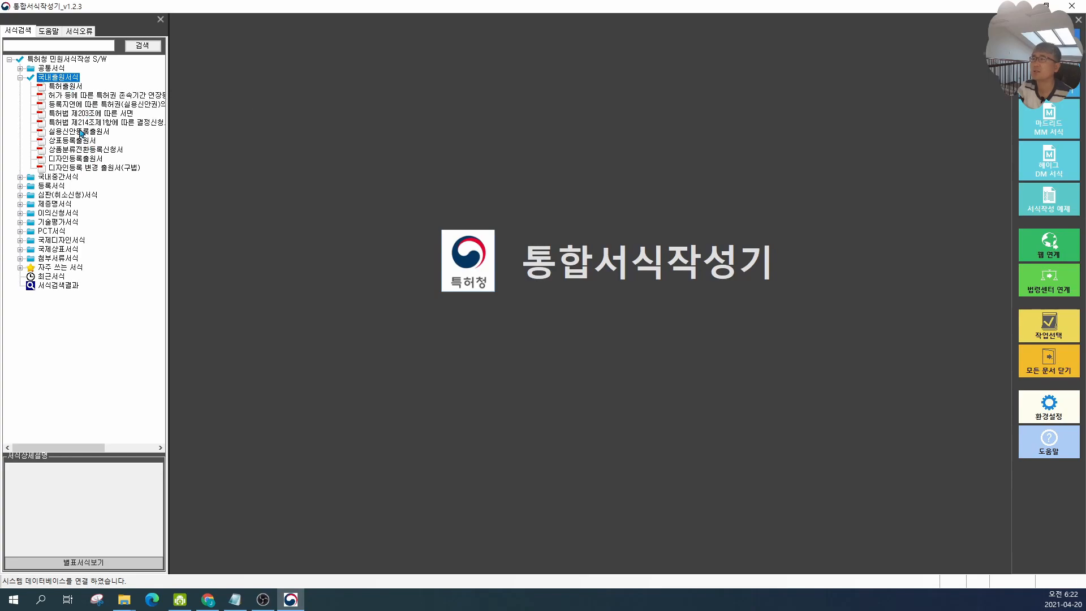
left_click(67, 86)
double_click(70, 89)
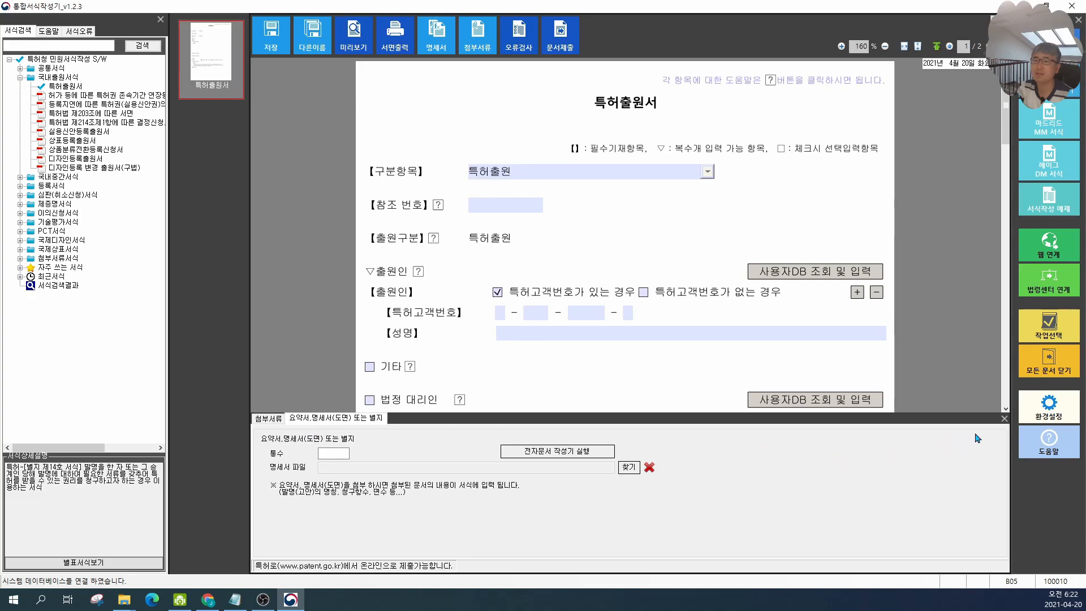
Step: Close the attachment panel and set the 구분항목 application type to 특허출원
left_click(1004, 419)
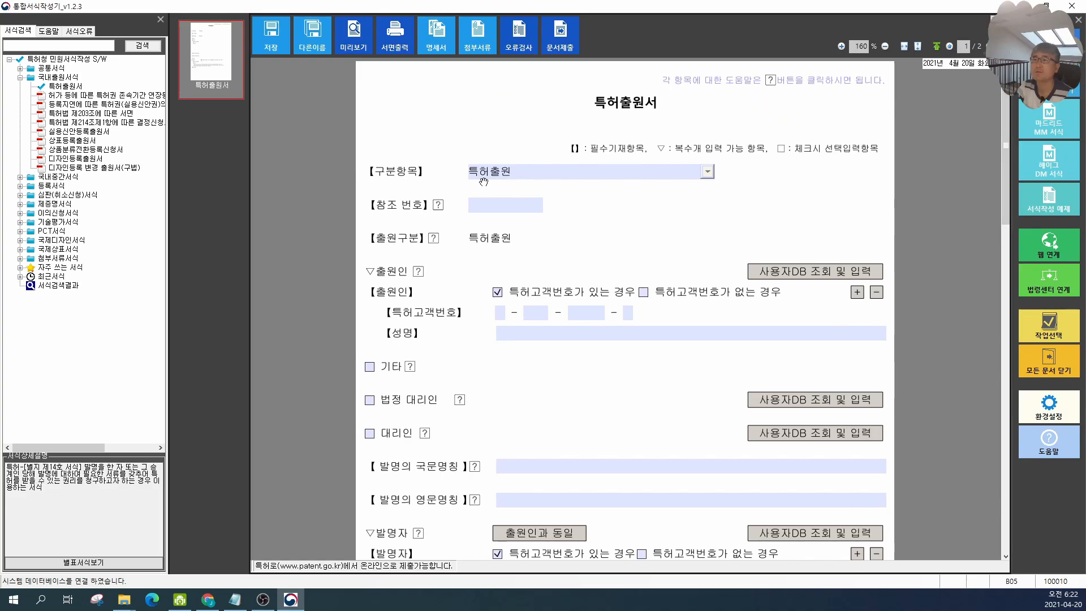
left_click(544, 177)
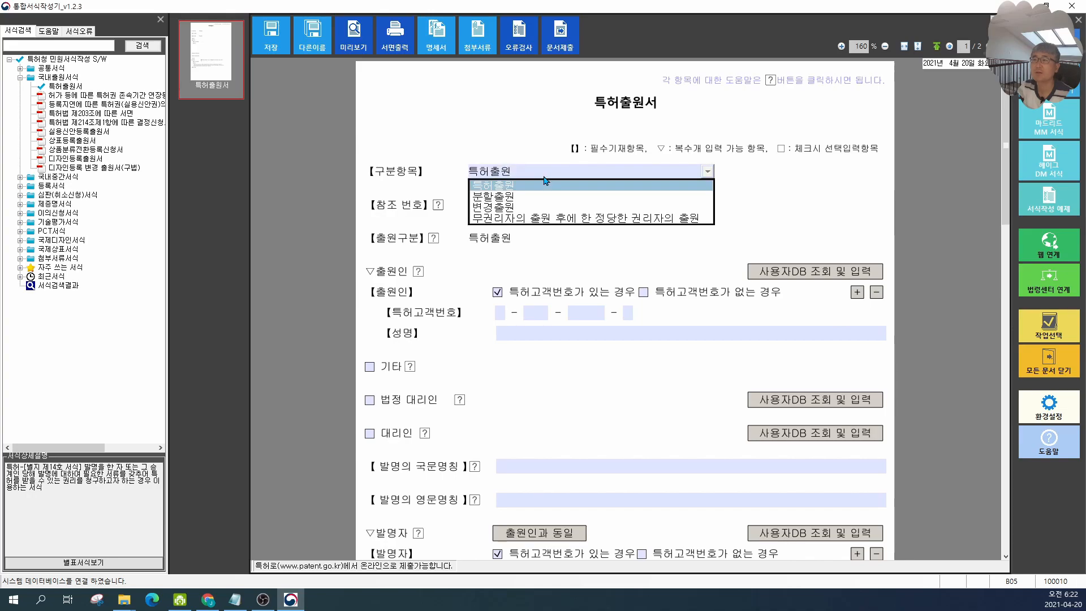
left_click(544, 181)
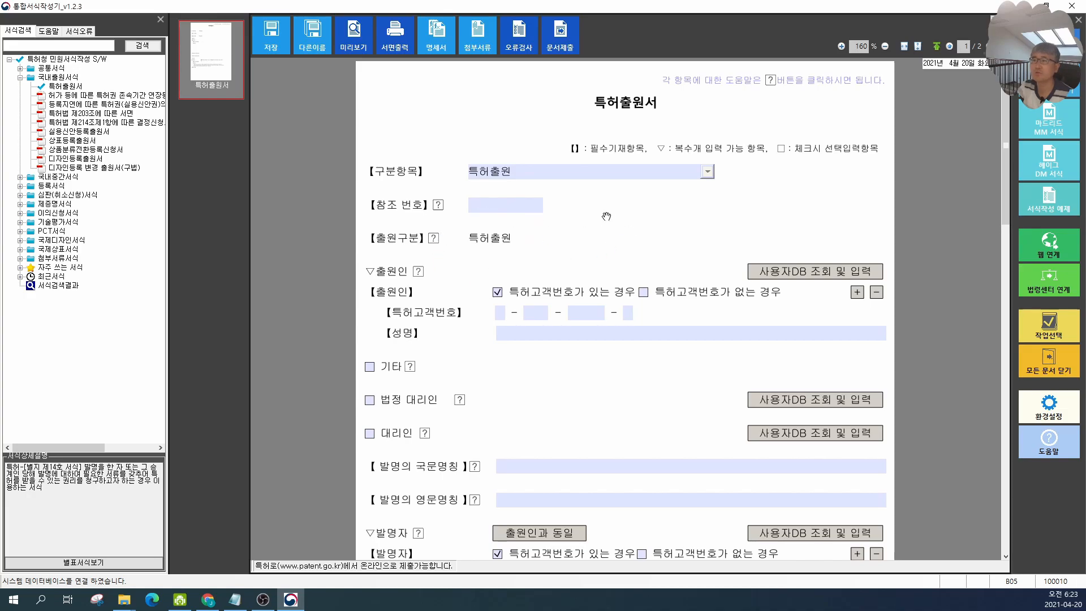
Step: Fill in the applicant's patent customer number and name
scroll(606, 216, "down", 1)
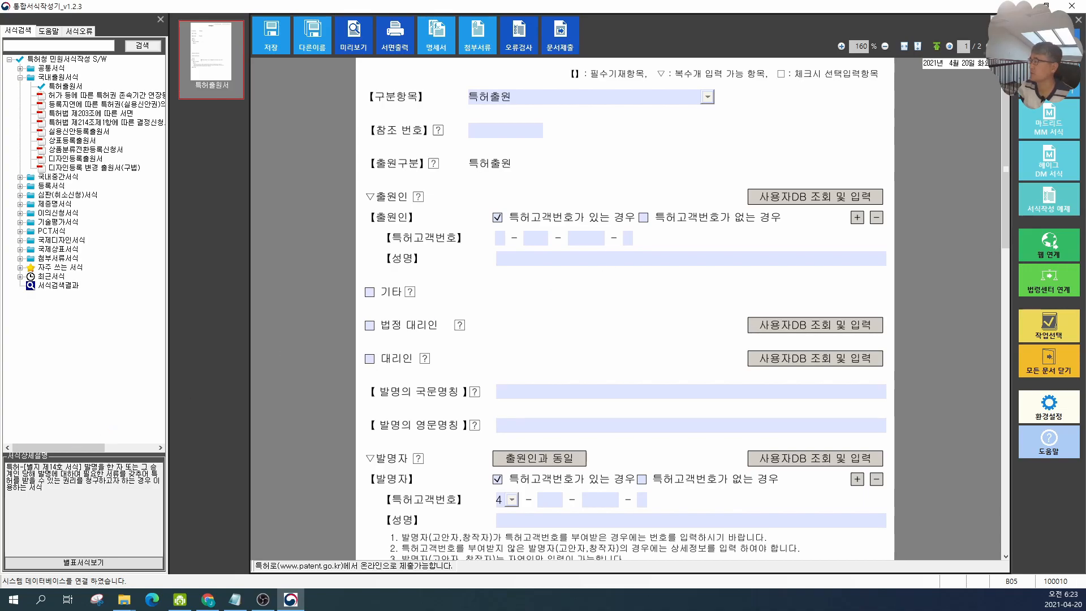
key("alt+Tab")
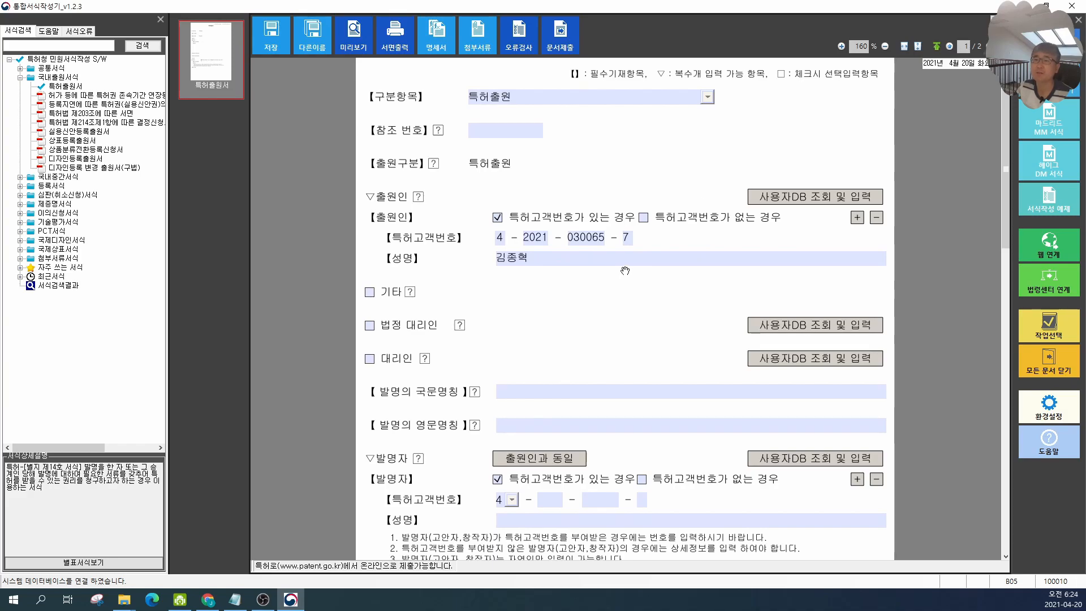
Step: Add two extra applicant entries to the form
left_click(857, 218)
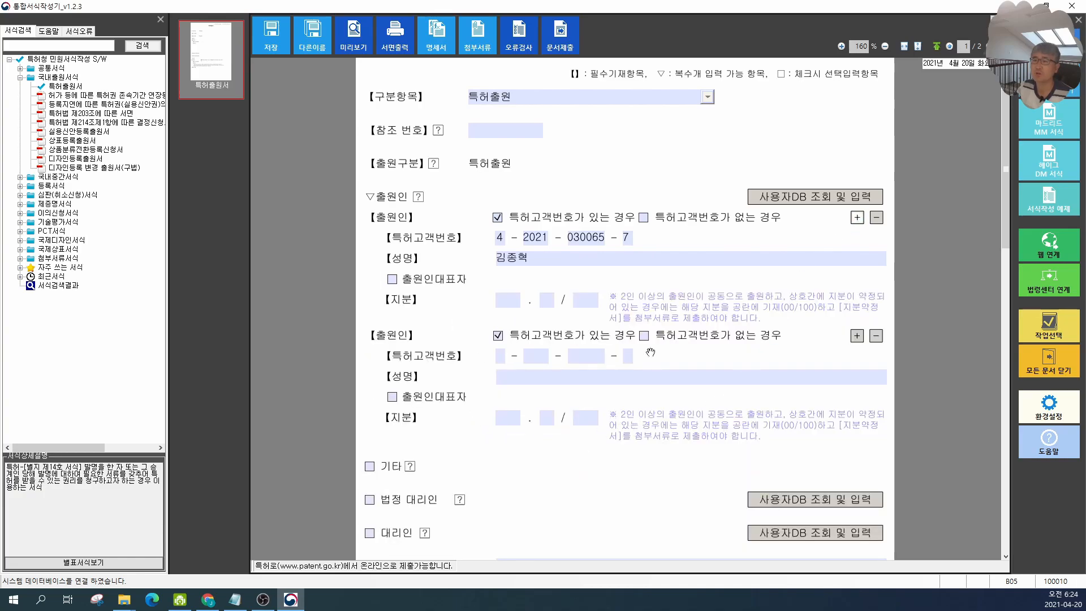
left_click(858, 218)
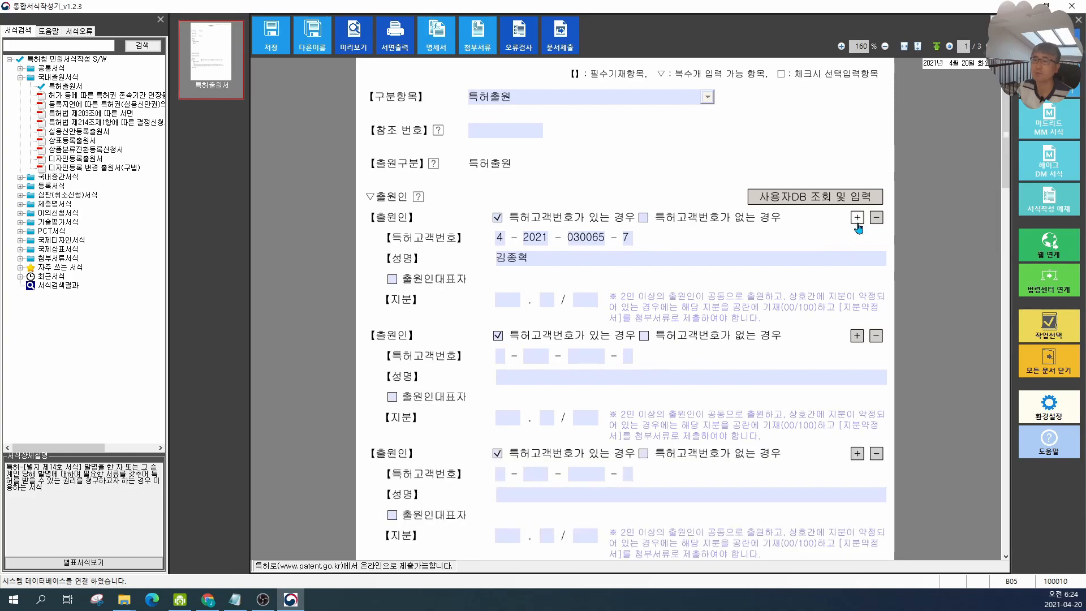
Step: Remove the two extra applicant entries again
scroll(864, 294, "down", 2)
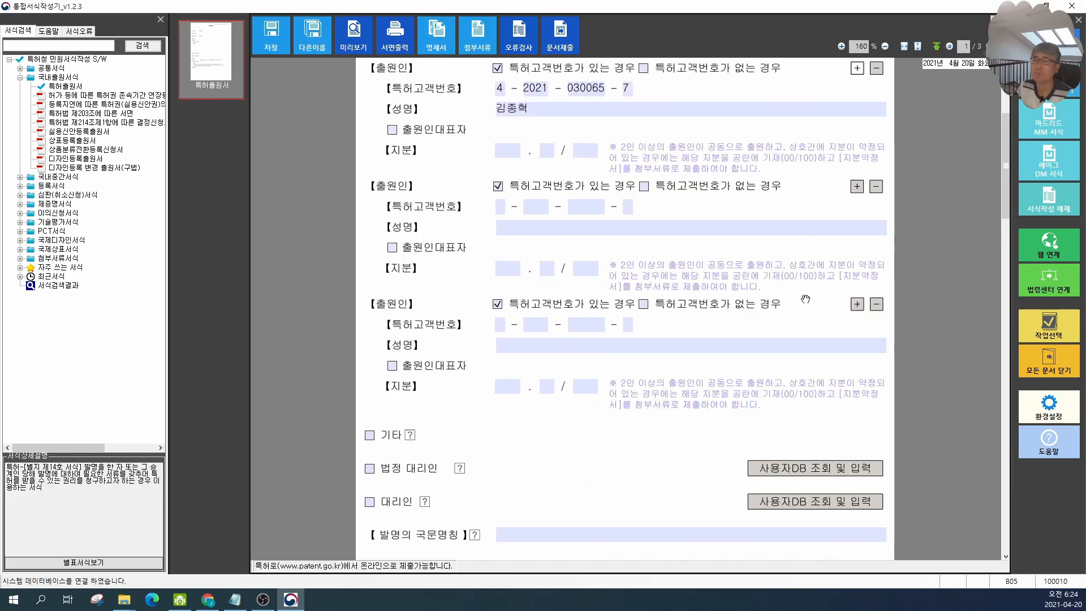
left_click(871, 305)
scroll(763, 298, "up", 2)
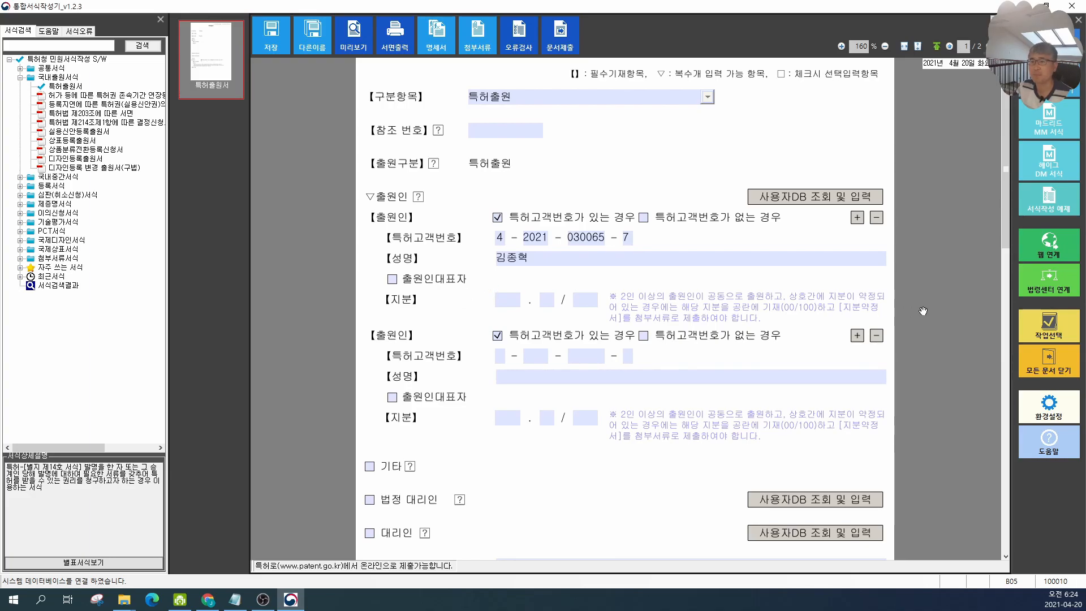
left_click(877, 336)
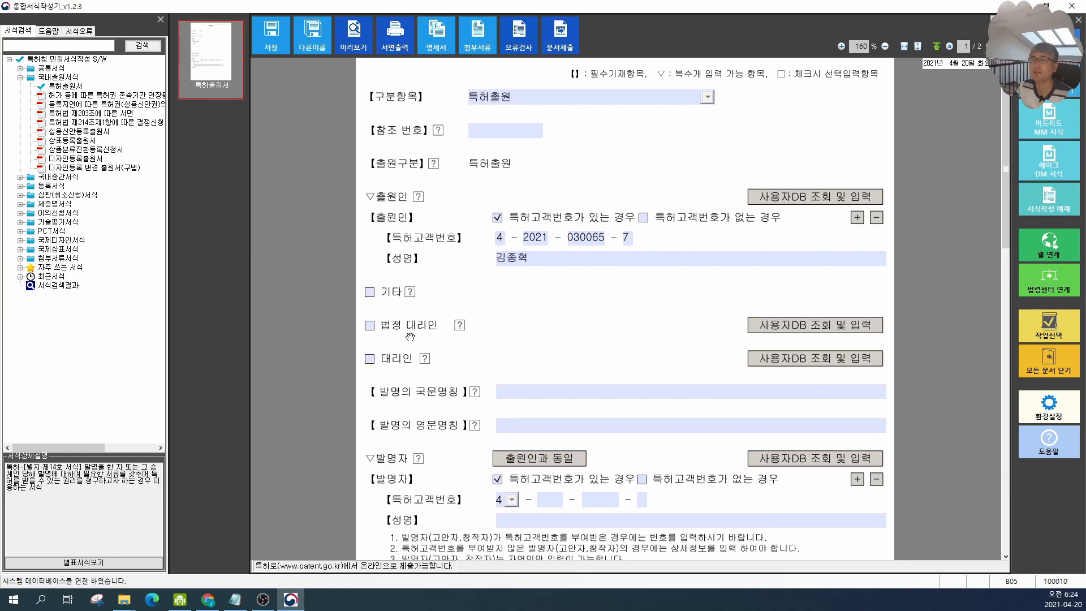
Step: Tick and then untick the 법정 대리인 (legal representative) option
left_click(369, 325)
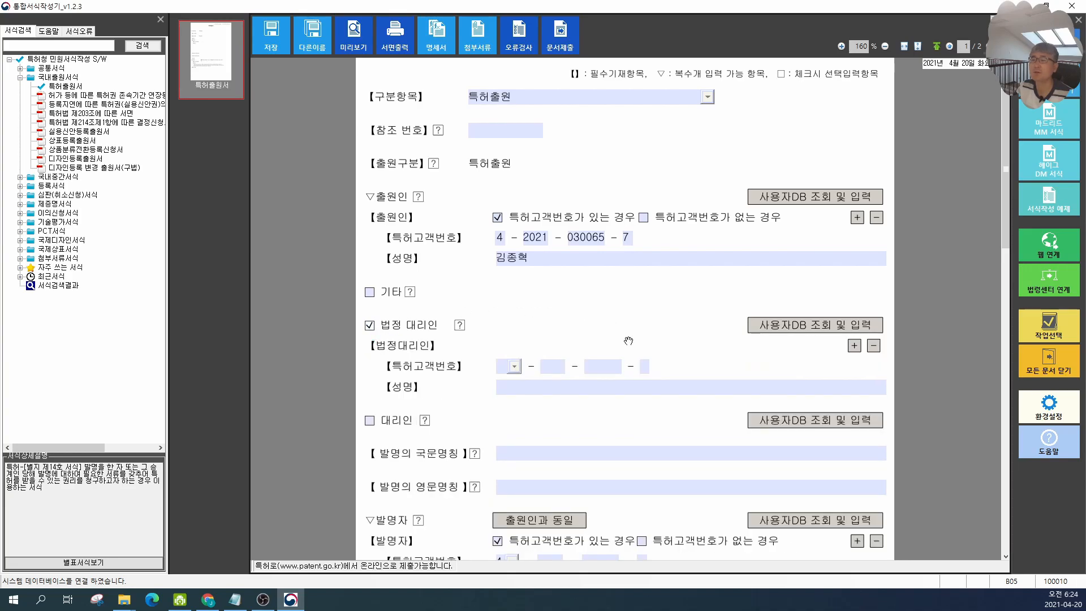
scroll(596, 309, "down", 1)
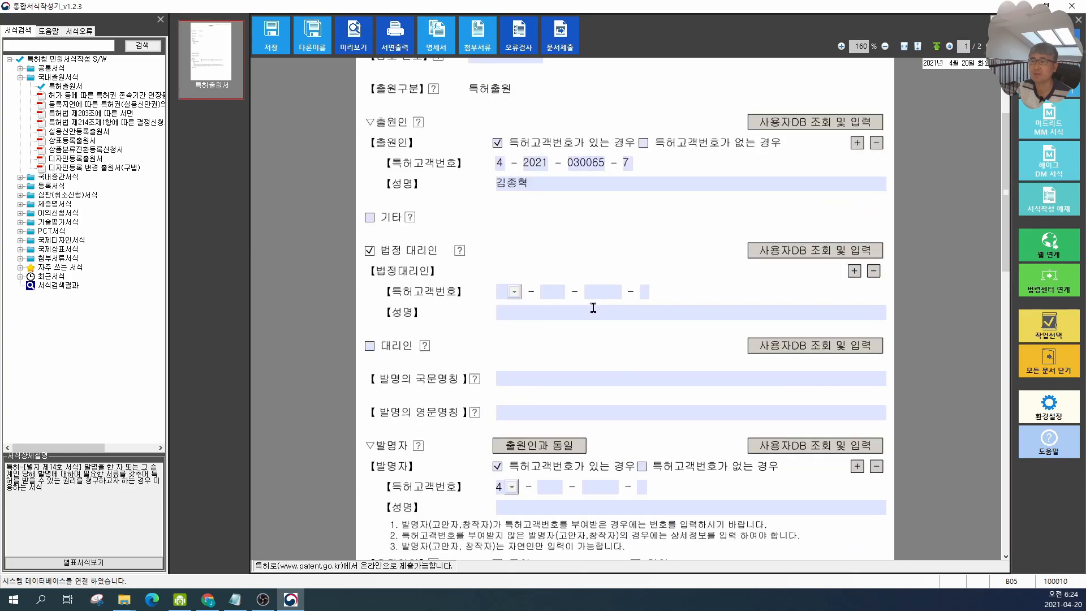
left_click(370, 250)
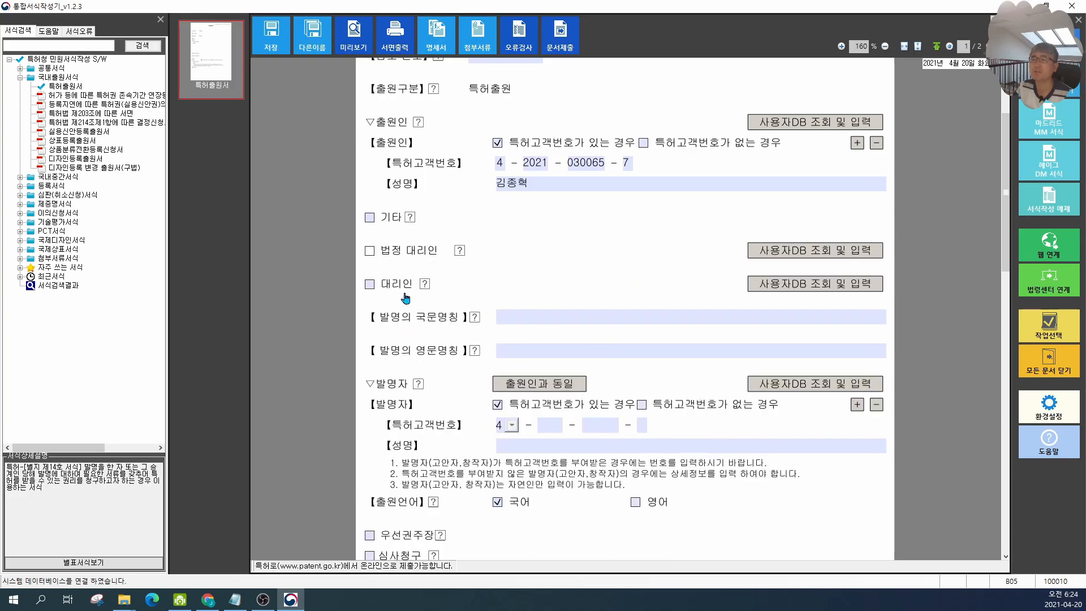
Step: Tick and then untick the 대리인 (agent) option
left_click(370, 284)
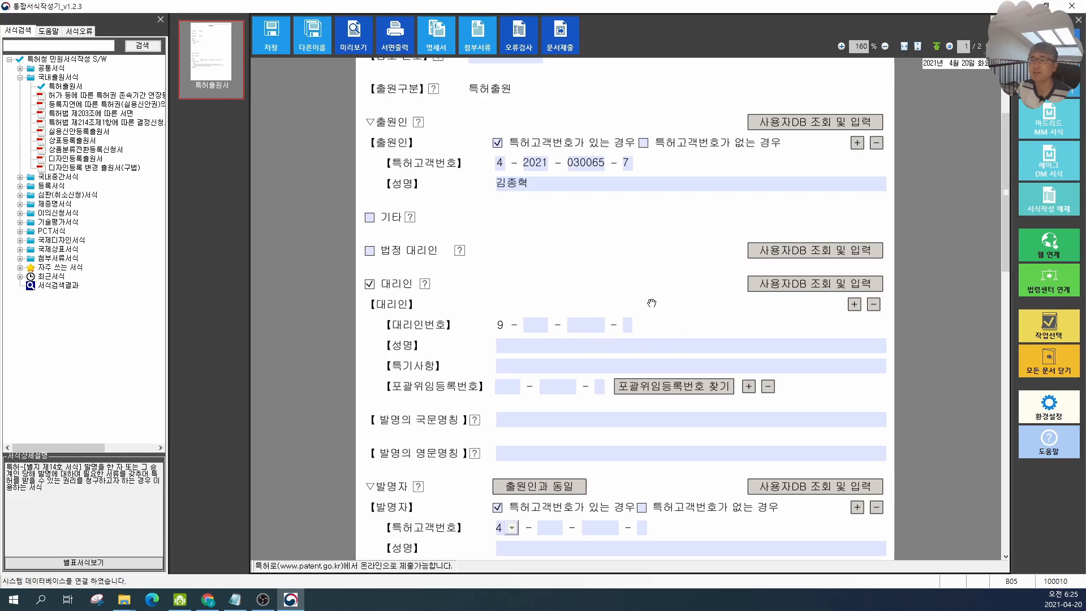
left_click(370, 286)
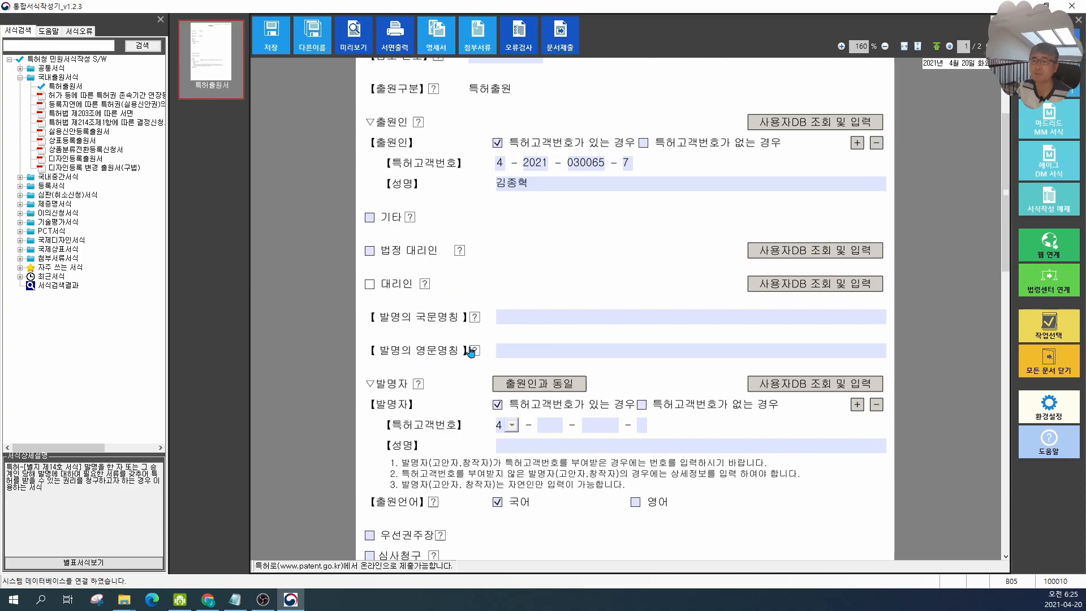
scroll(489, 334, "down", 2)
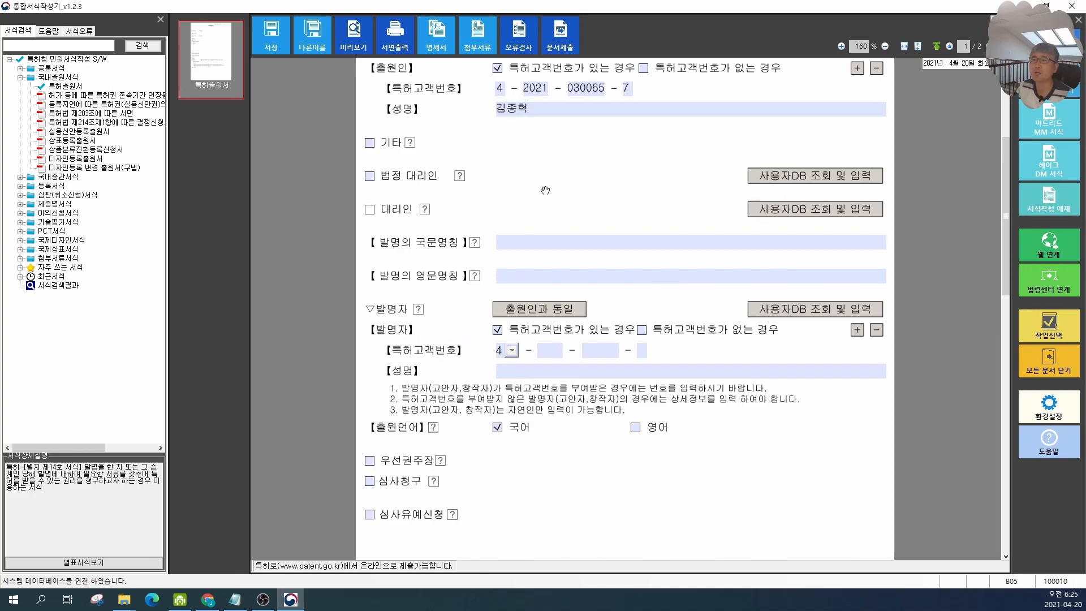
scroll(577, 232, "up", 3)
scroll(537, 357, "down", 1)
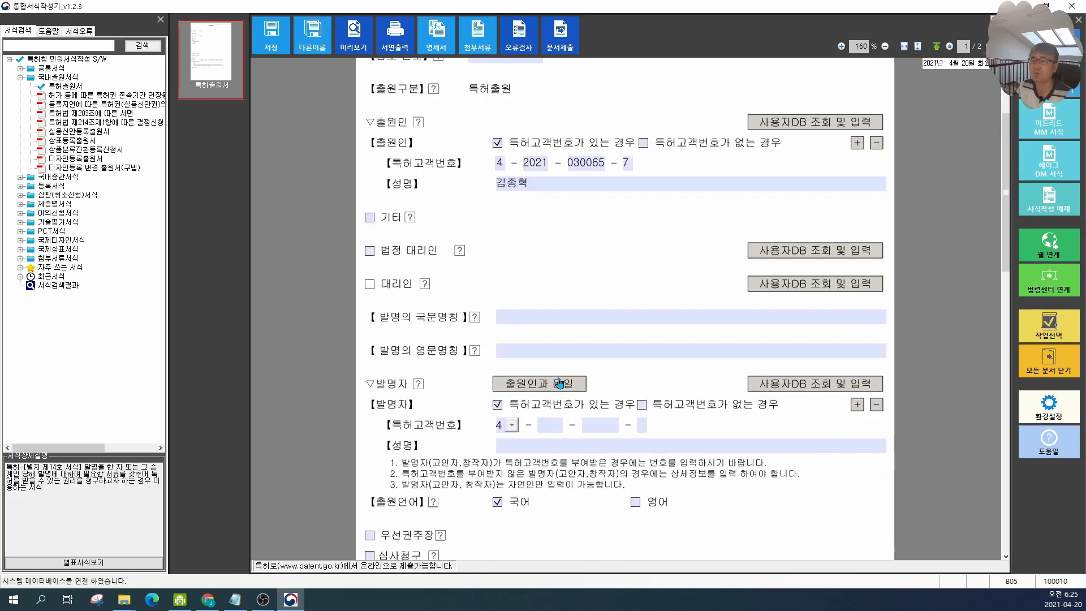
Step: Fill the inventor details using 출원인과 동일 (same as applicant)
left_click(528, 389)
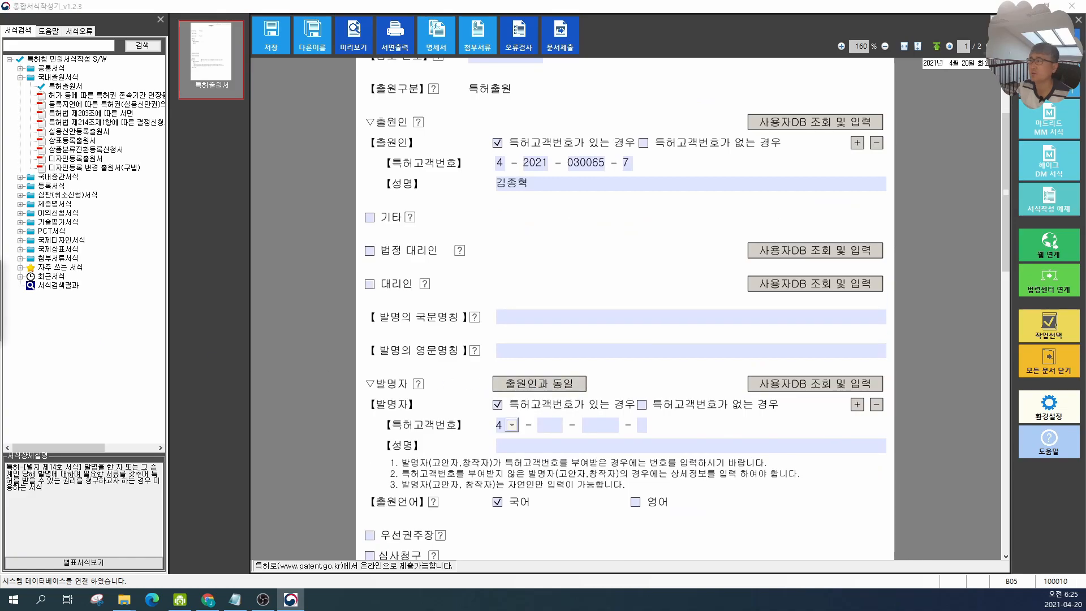
left_click(440, 298)
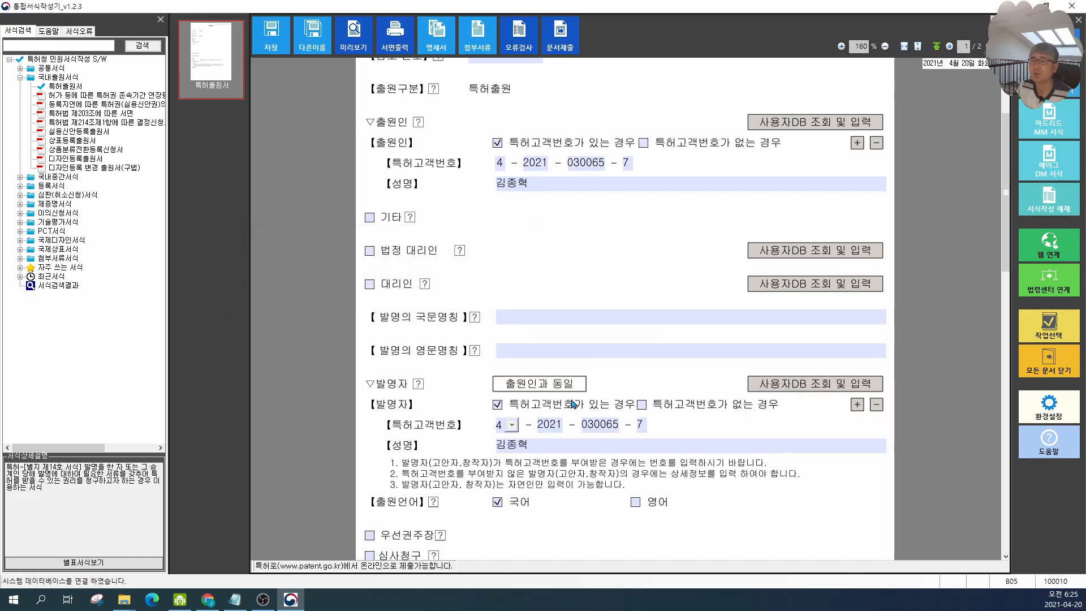
Step: Add a second inventor entry below the first inventor
scroll(574, 404, "down", 1)
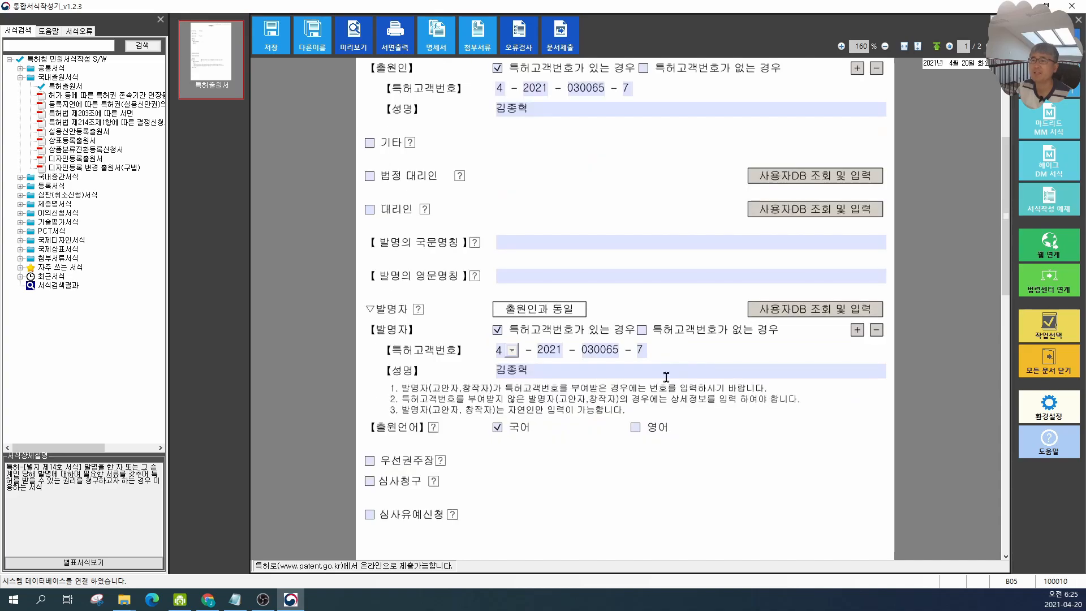
left_click(857, 329)
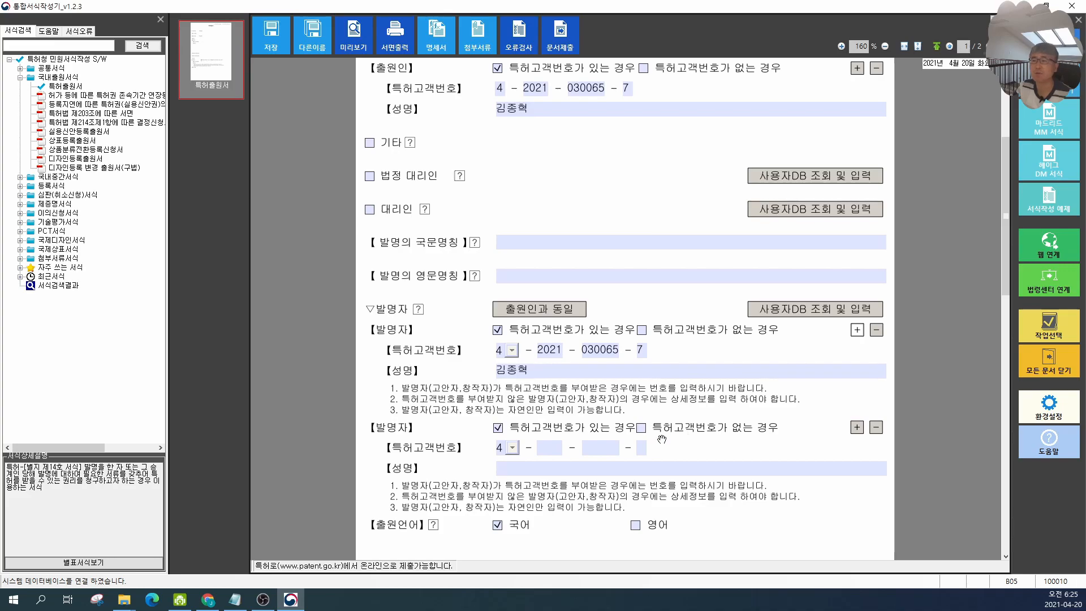
scroll(664, 439, "down", 2)
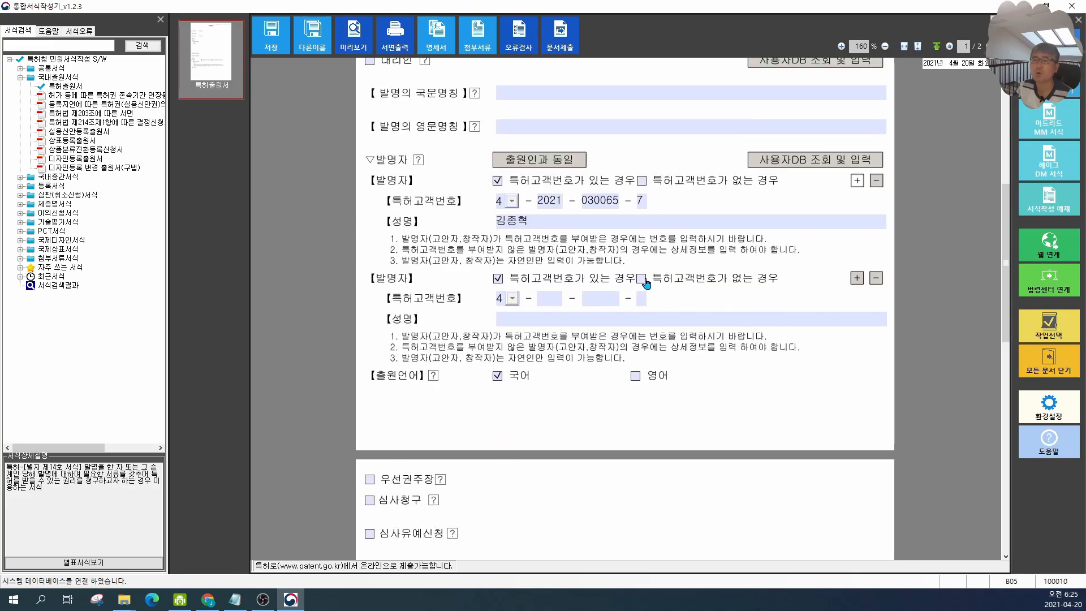
Step: Switch the second inventor to the no-customer-number option, then remove the second inventor entry
left_click(641, 278)
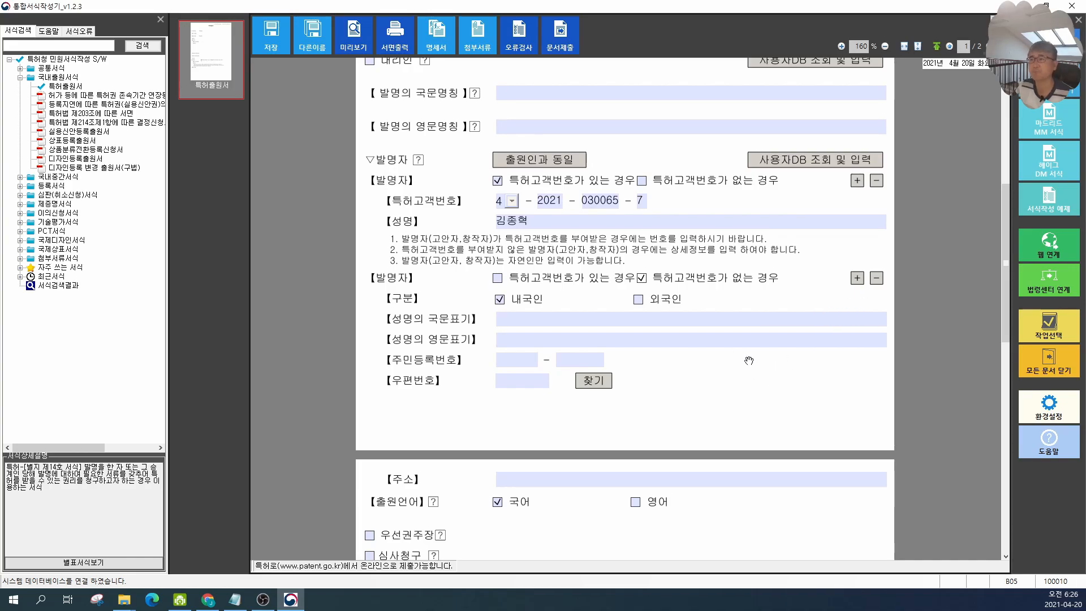
left_click(875, 278)
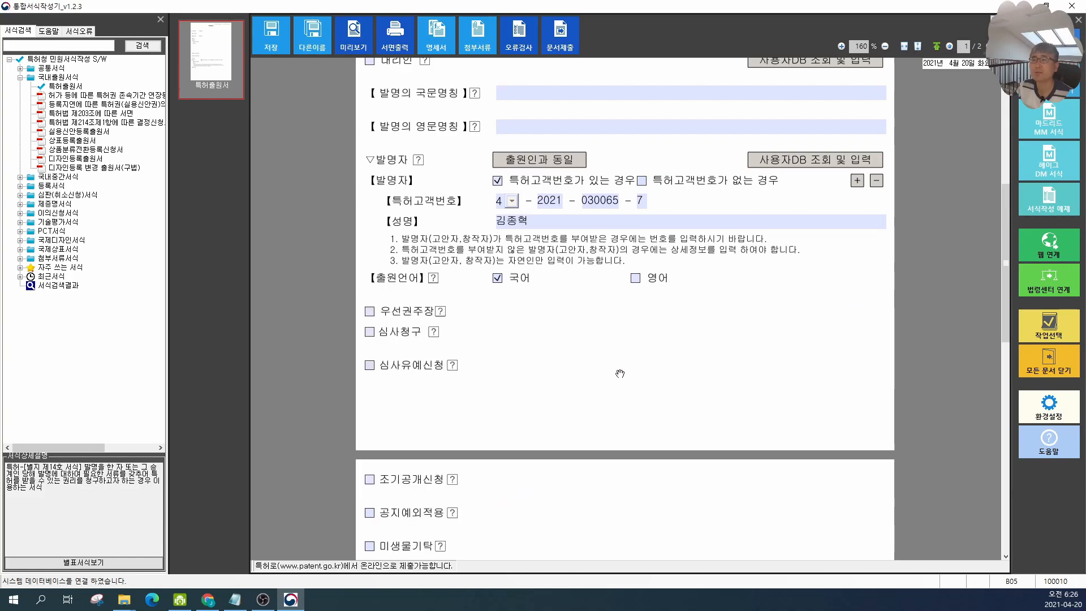
Step: Tick and then untick the 우선권주장 (priority claim) option
scroll(656, 295, "up", 3)
scroll(599, 396, "up", 3)
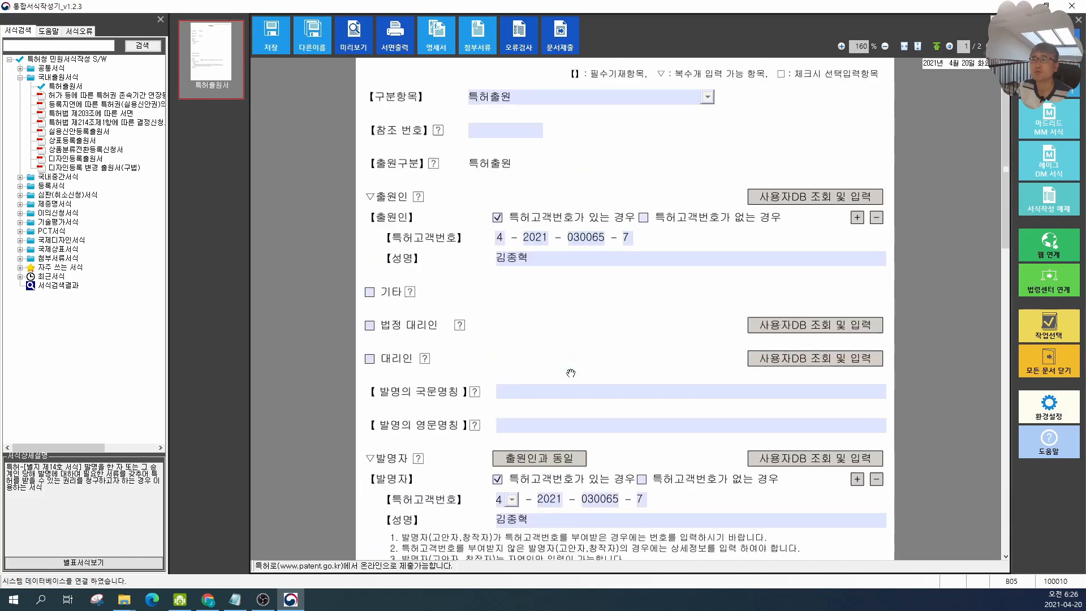
scroll(589, 475, "down", 3)
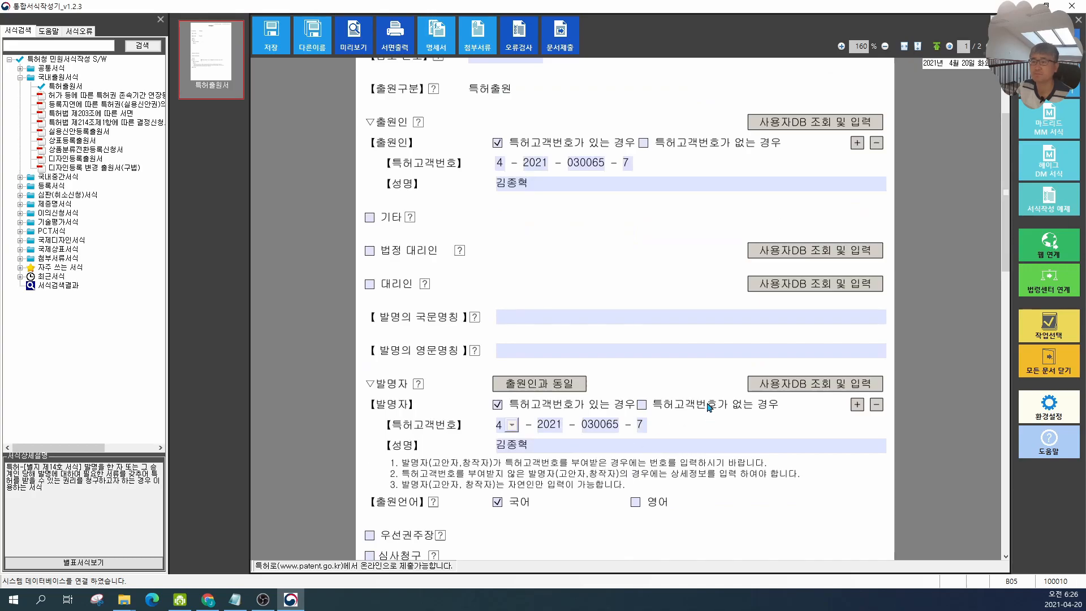
scroll(707, 412, "down", 5)
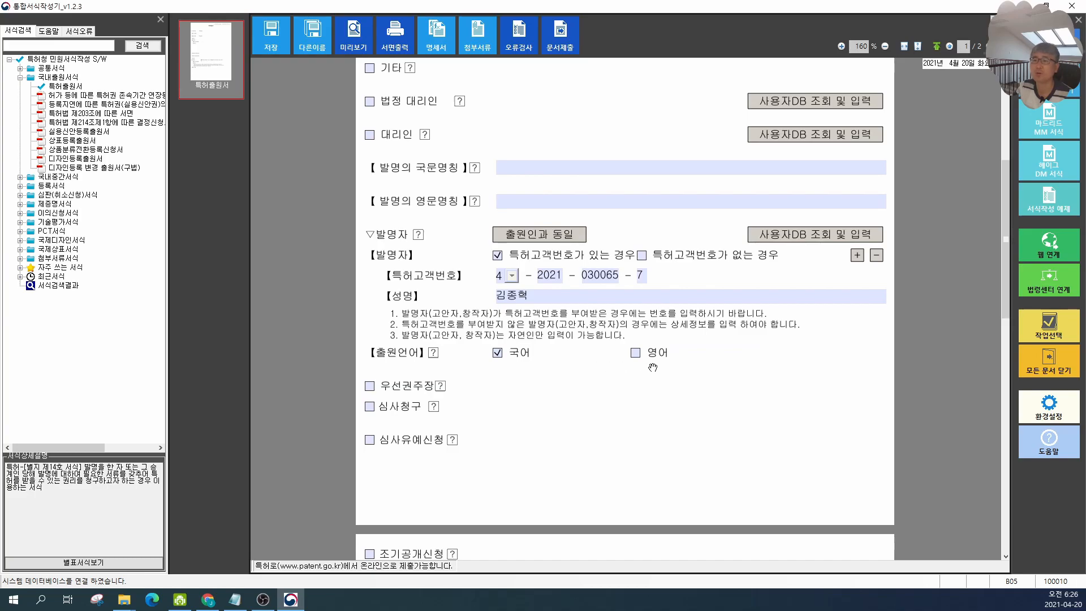
scroll(499, 384, "down", 2)
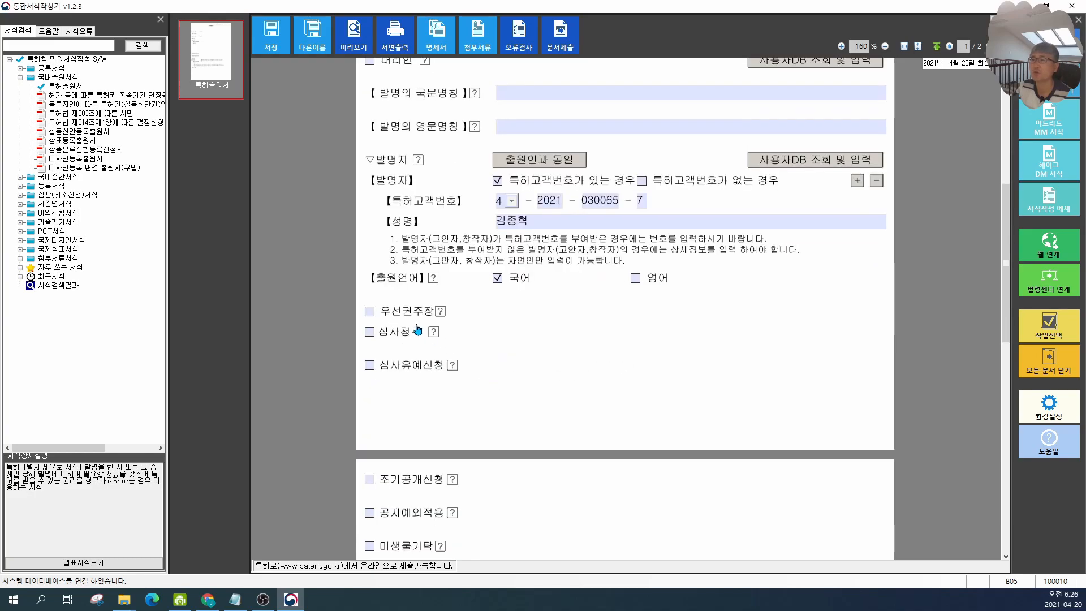
left_click(371, 311)
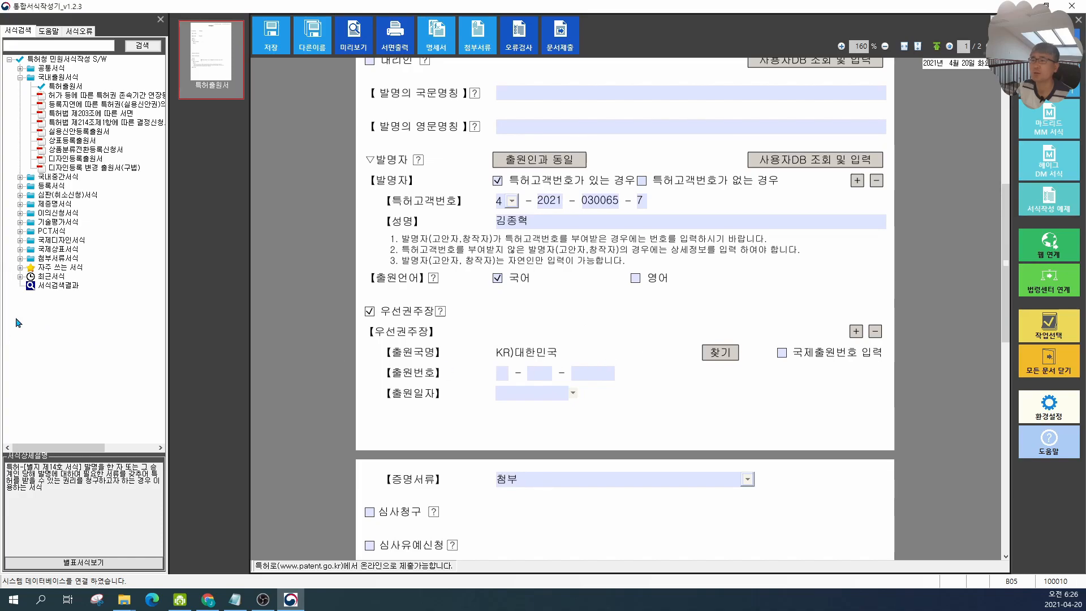
scroll(625, 343, "down", 2)
left_click(370, 236)
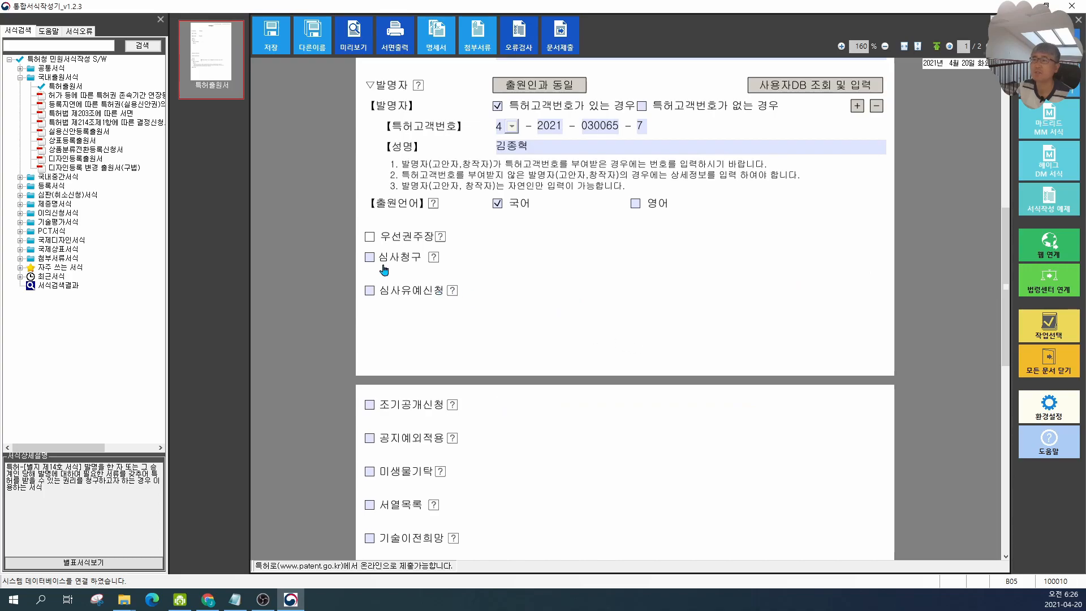
Step: Enable the 심사청구 (request for examination) option
left_click(370, 257)
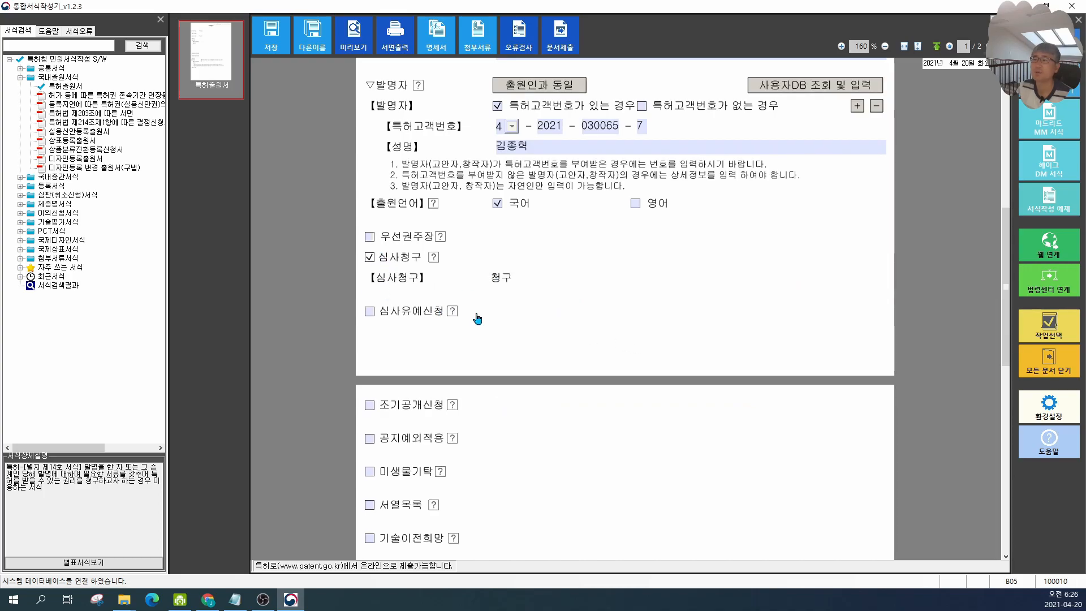
left_click(369, 258)
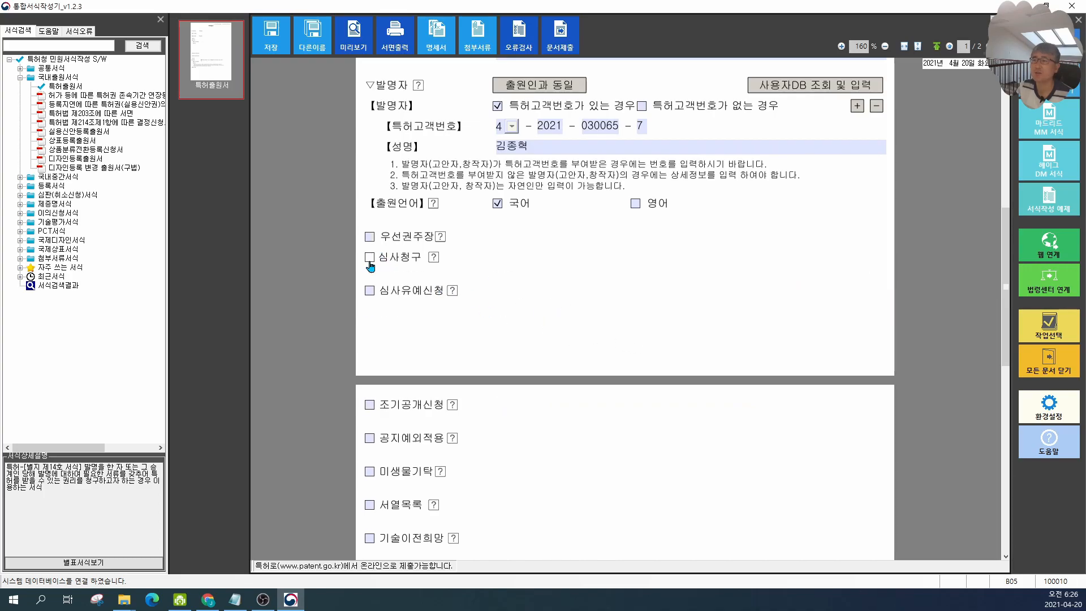
scroll(771, 386, "up", 2)
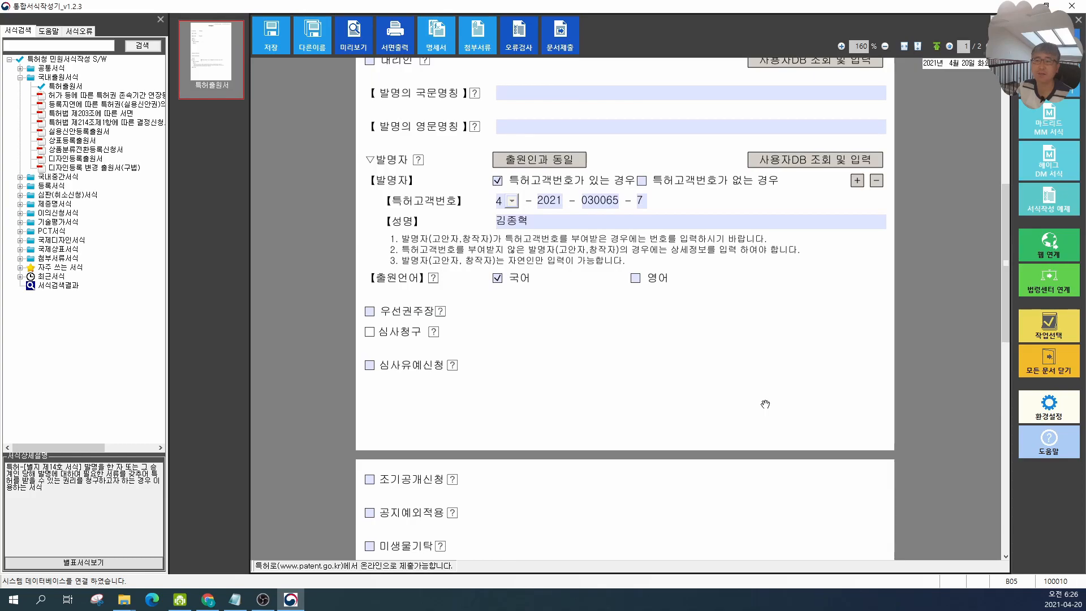
left_click(369, 331)
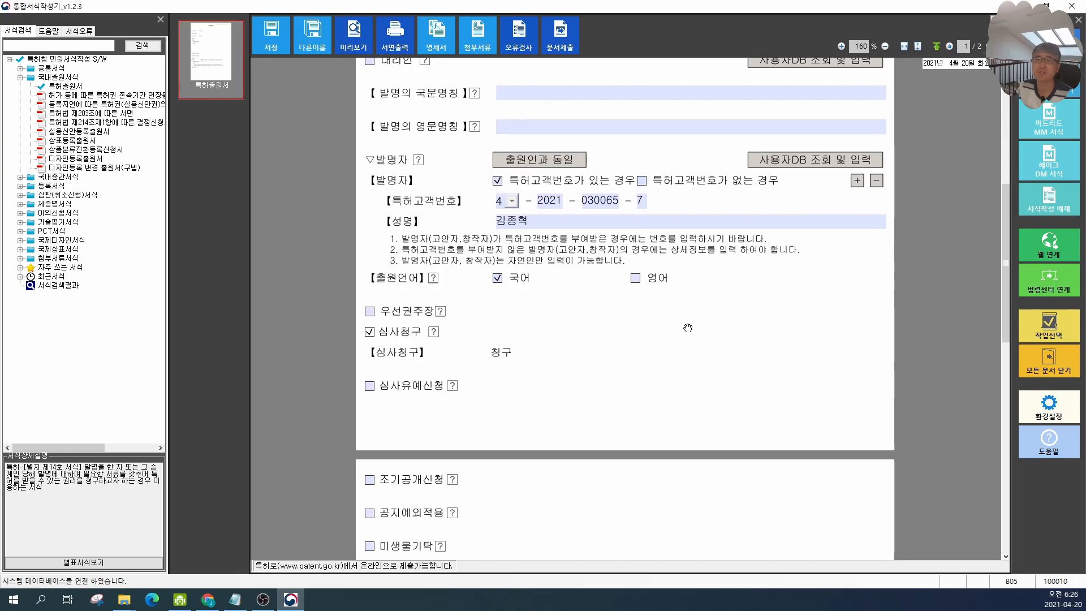
left_click(369, 334)
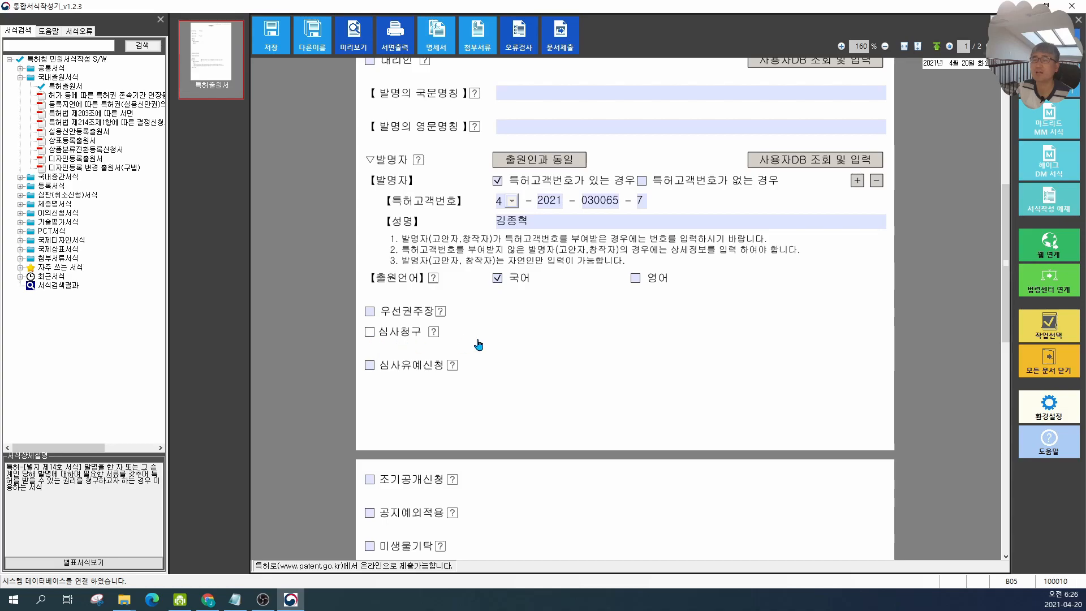
left_click(371, 333)
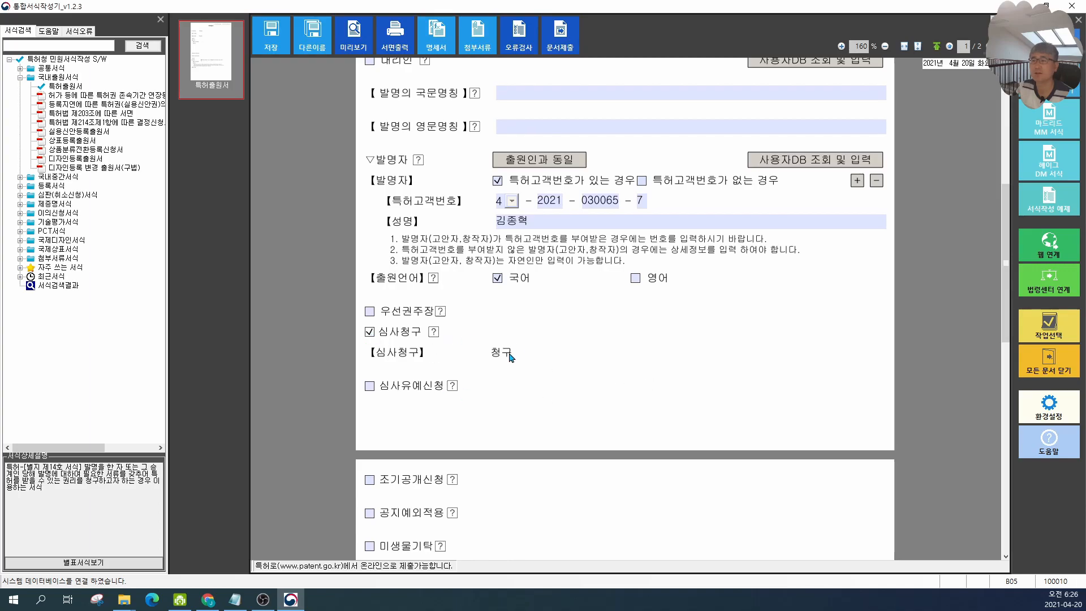
Step: Tick and then untick the 조기공개신청 (early publication request) option
scroll(551, 435, "down", 3)
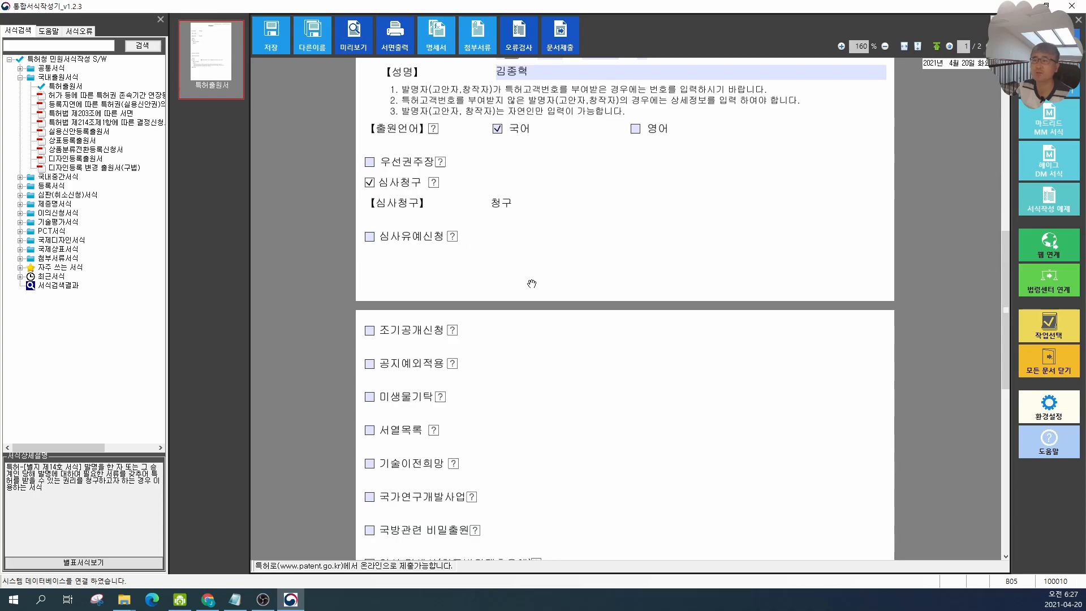
scroll(531, 284, "down", 3)
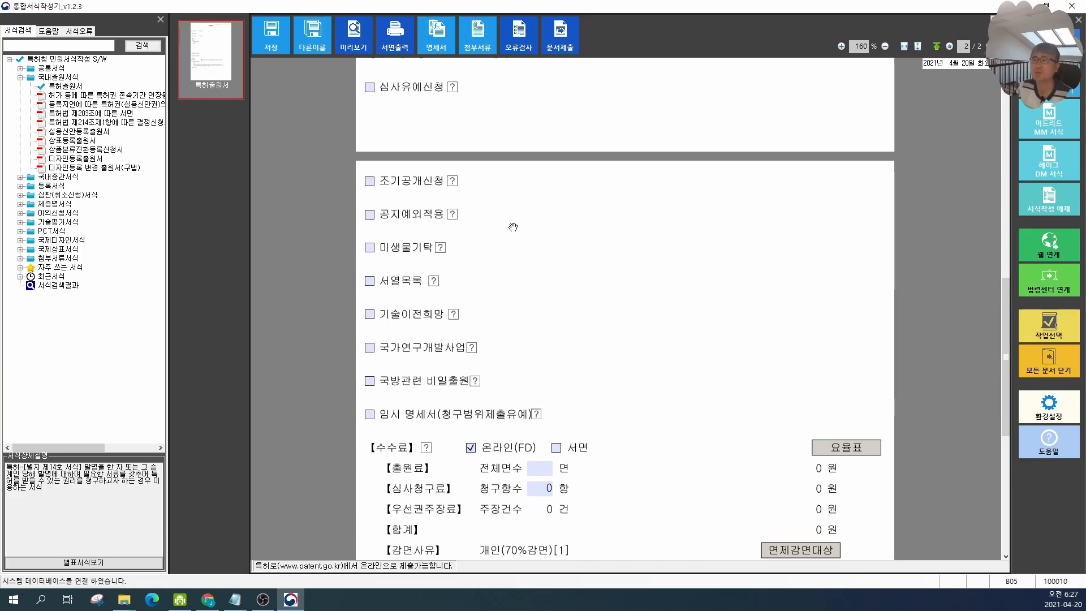
left_click(369, 182)
left_click(370, 181)
Step: Tick the 공지예외적용 (disclosure exception) option, dismiss its notice, and untick it again
left_click(370, 214)
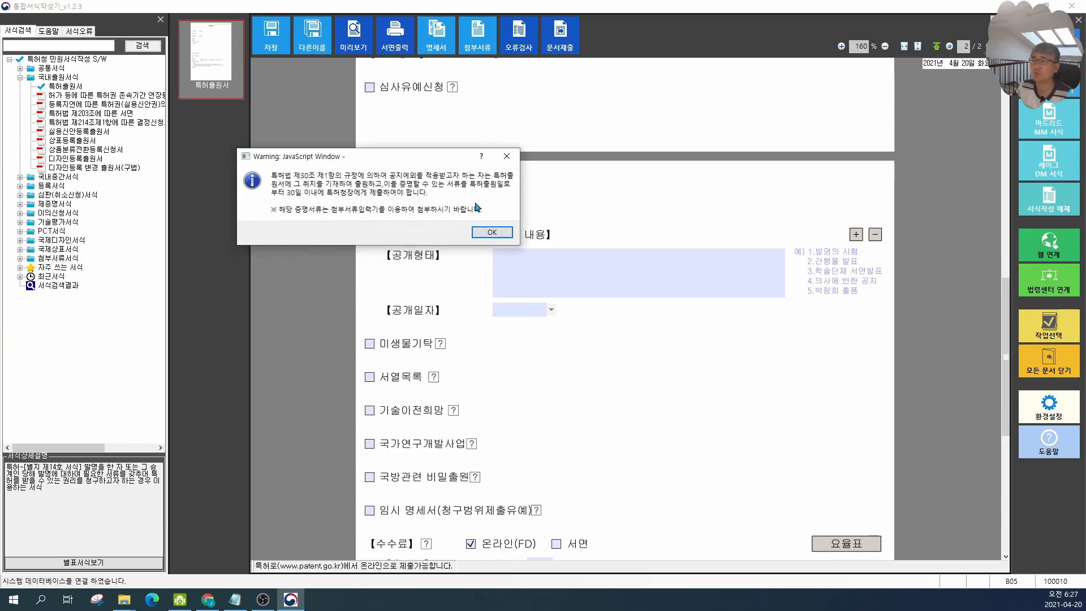
left_click(515, 162)
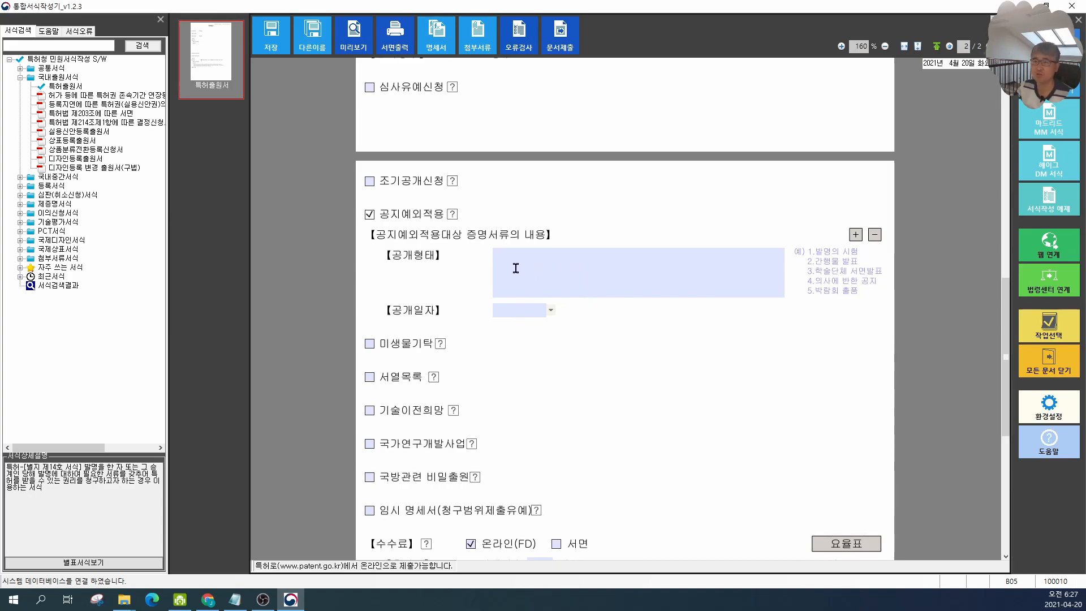
left_click(370, 215)
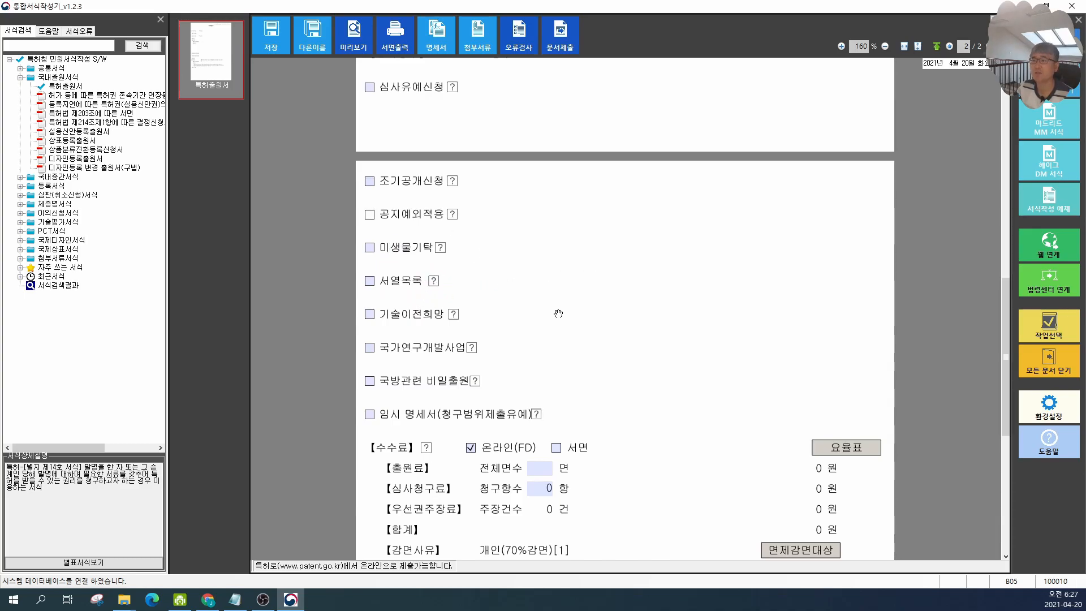
Step: Tick and then untick the 기술이전희망 (technology transfer) option
left_click(370, 316)
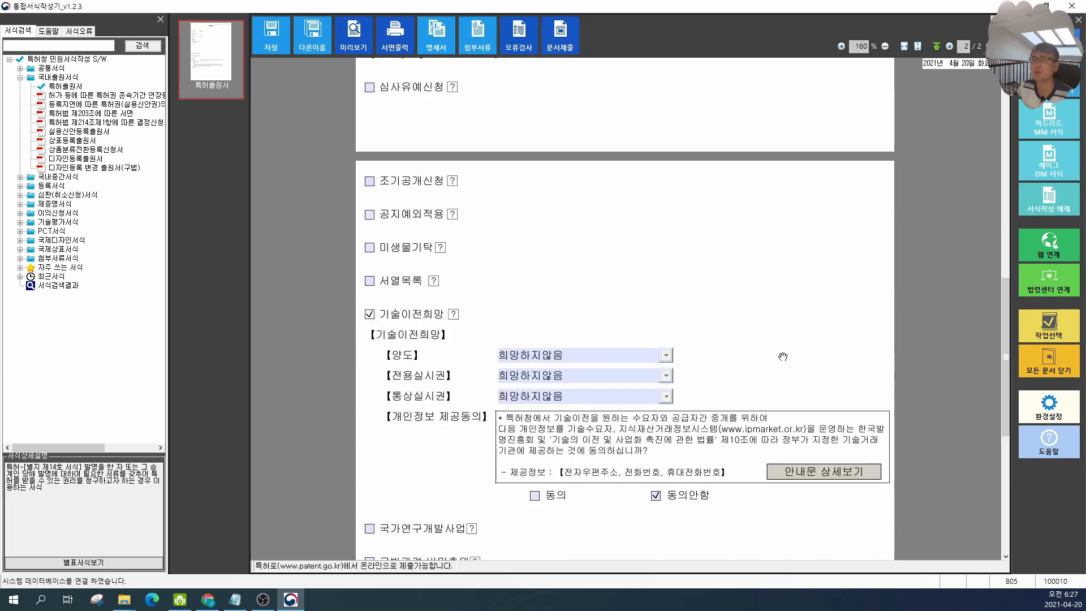
scroll(640, 295, "down", 1)
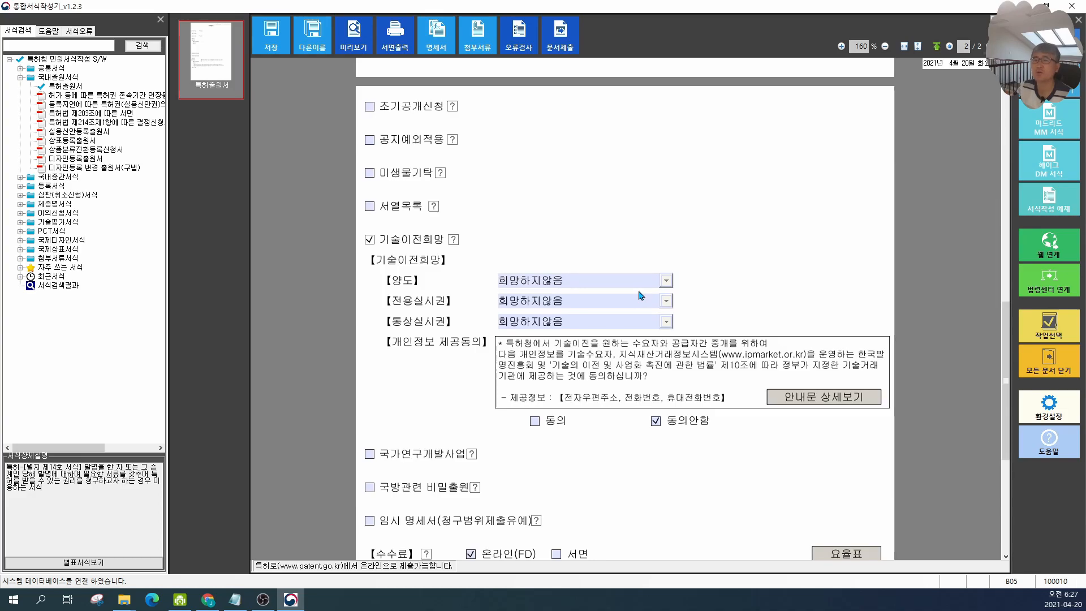
scroll(575, 189, "down", 3)
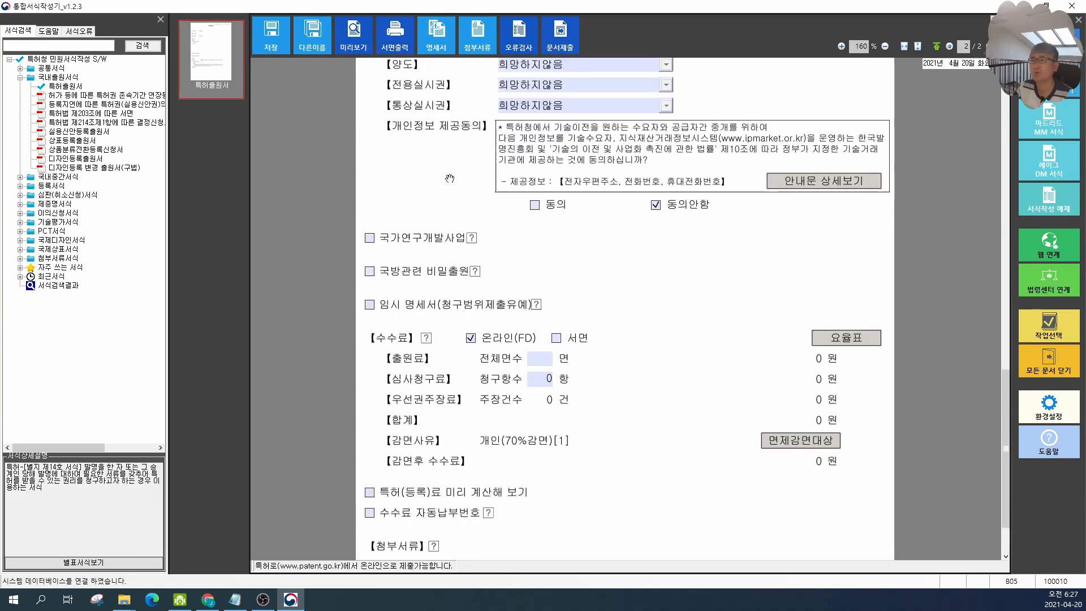
scroll(461, 184, "up", 2)
left_click(370, 108)
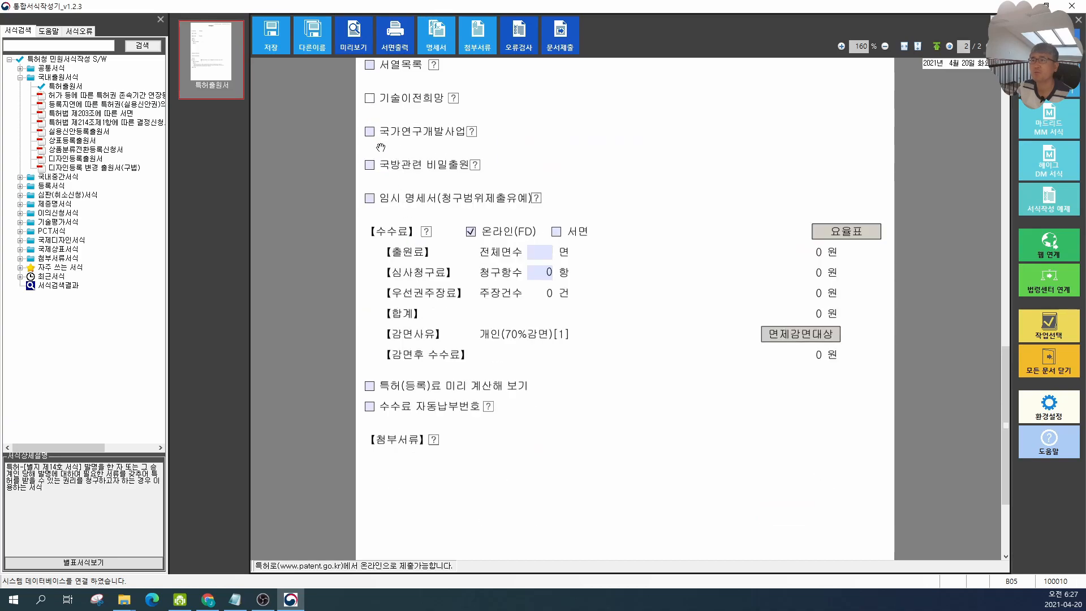
Step: Tick and then untick the 국가연구개발사업 (national R&D project) option
left_click(370, 132)
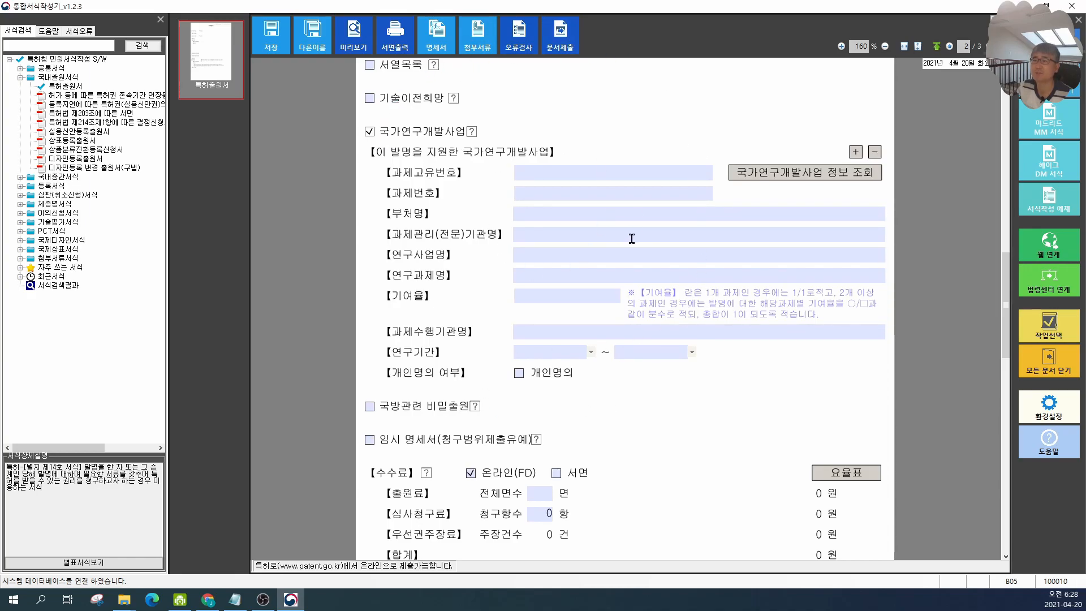
left_click(369, 132)
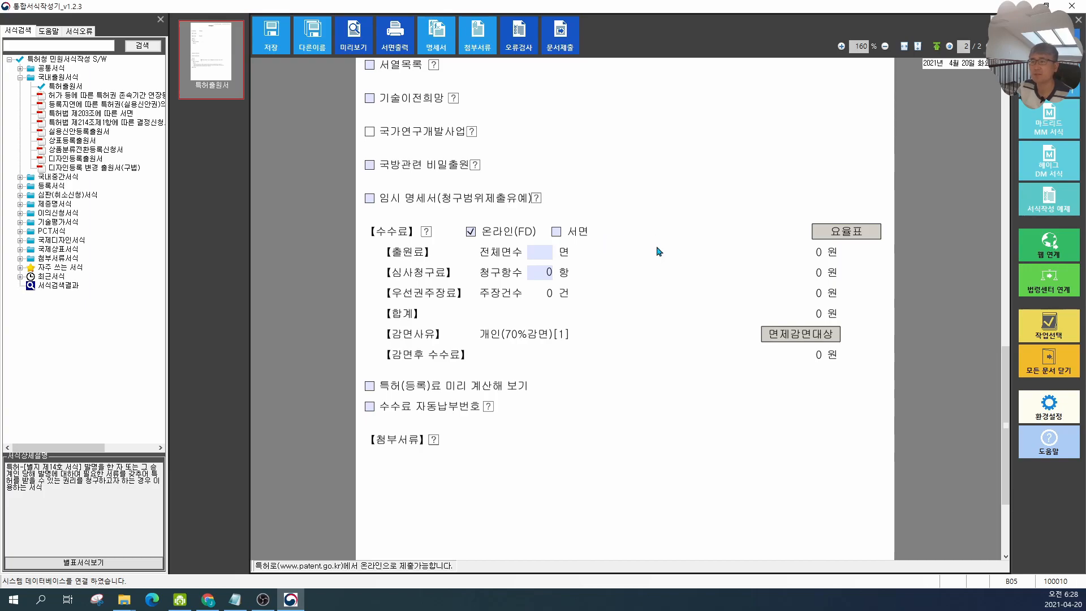
Step: Attach the specification file 연필.hlz to the application and close the attachment panel
scroll(658, 248, "down", 3)
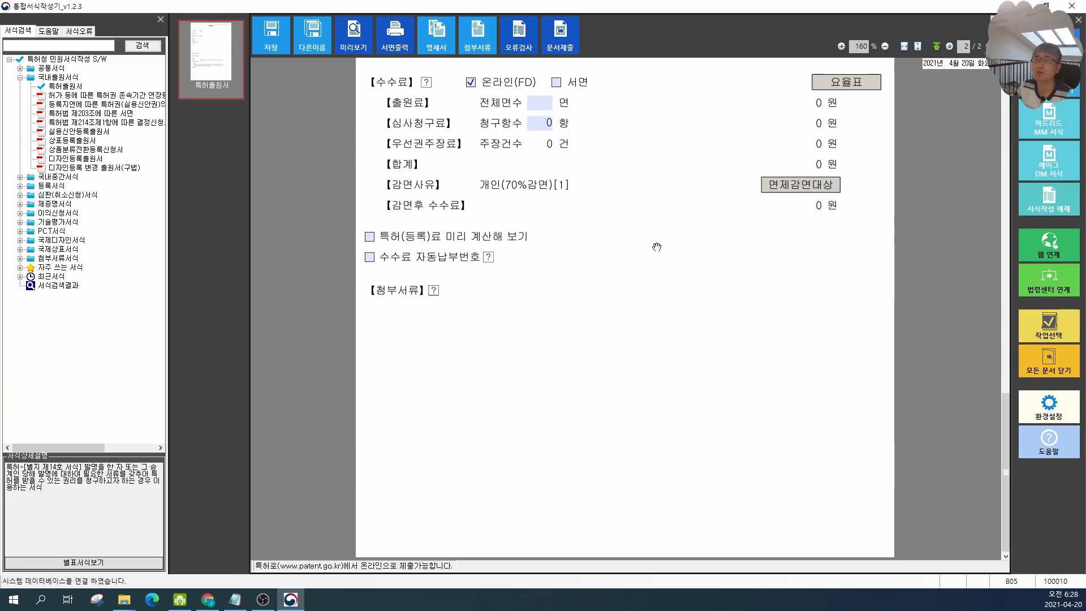
scroll(727, 431, "up", 12)
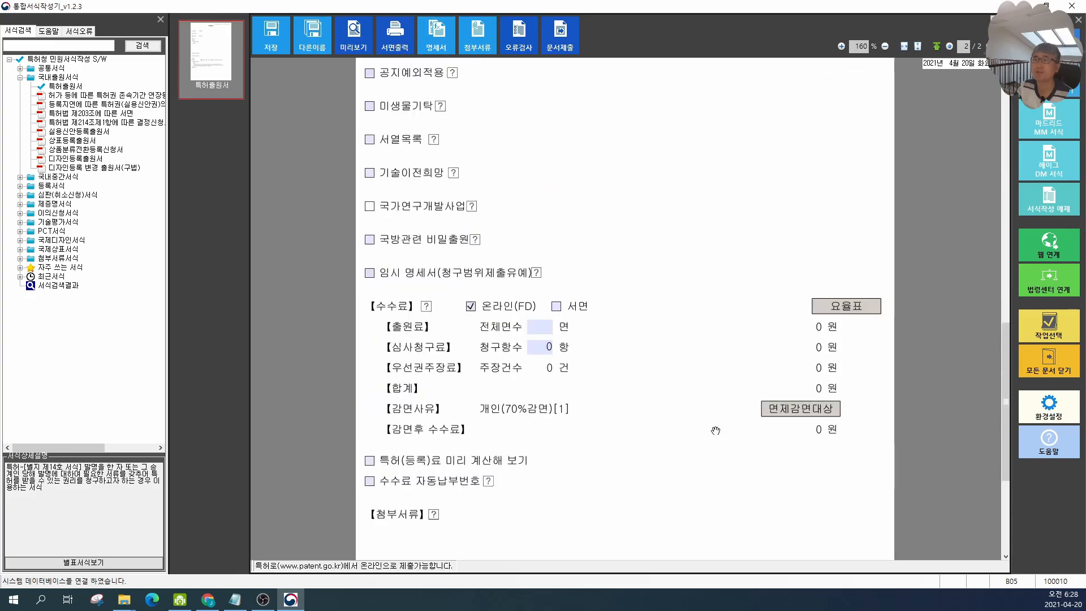
scroll(733, 402, "up", 4)
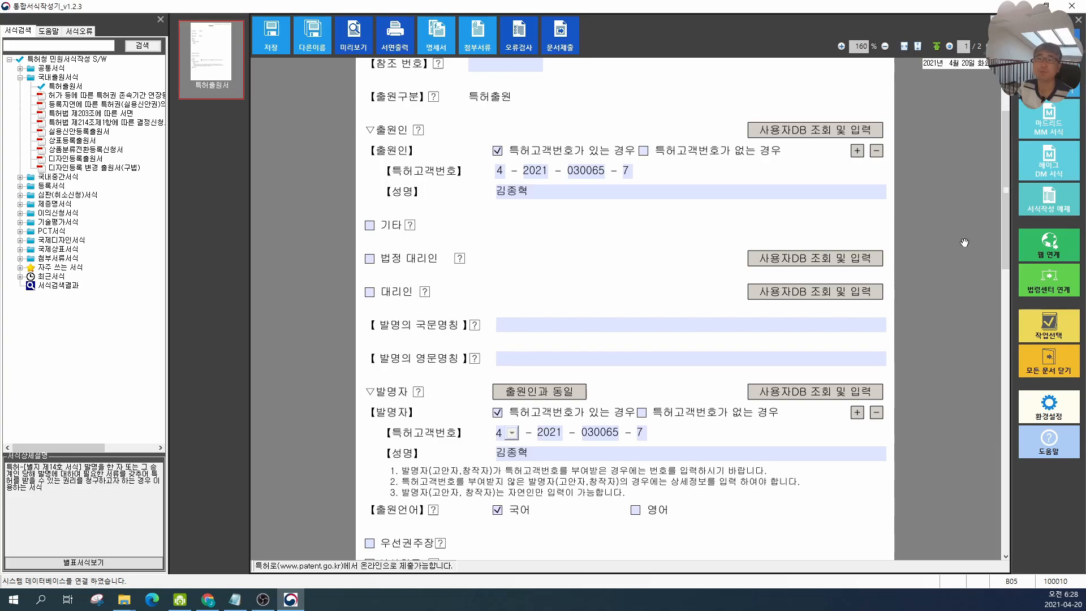
left_click(433, 45)
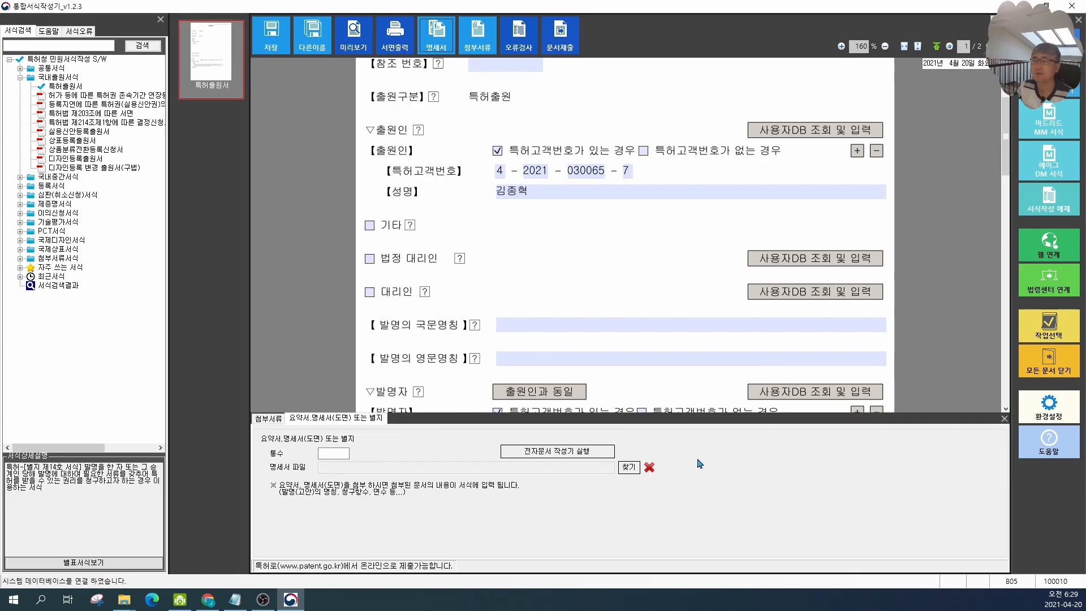
left_click(632, 473)
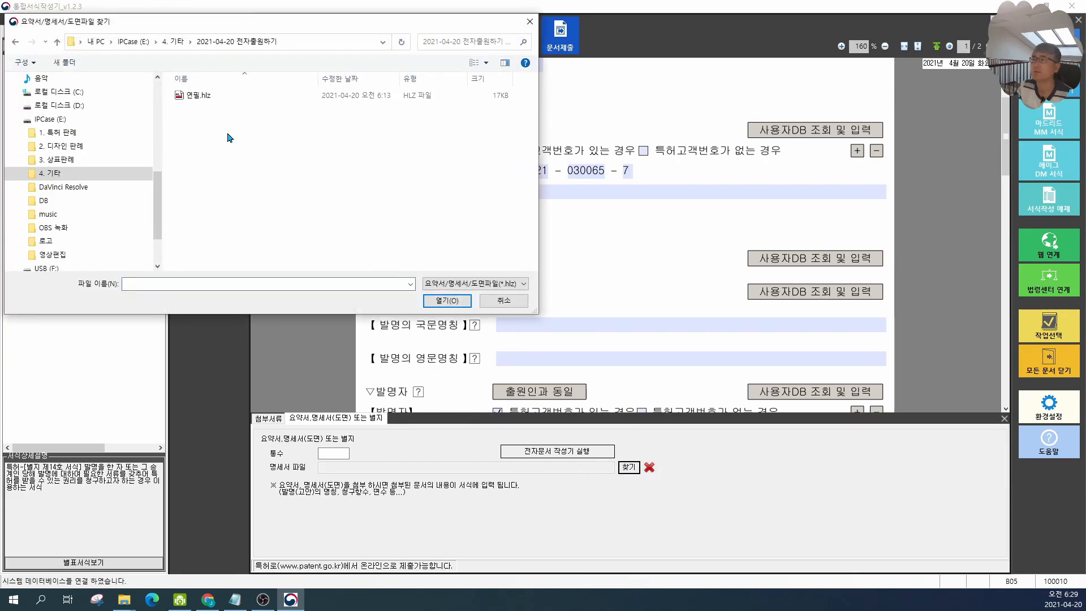
double_click(202, 97)
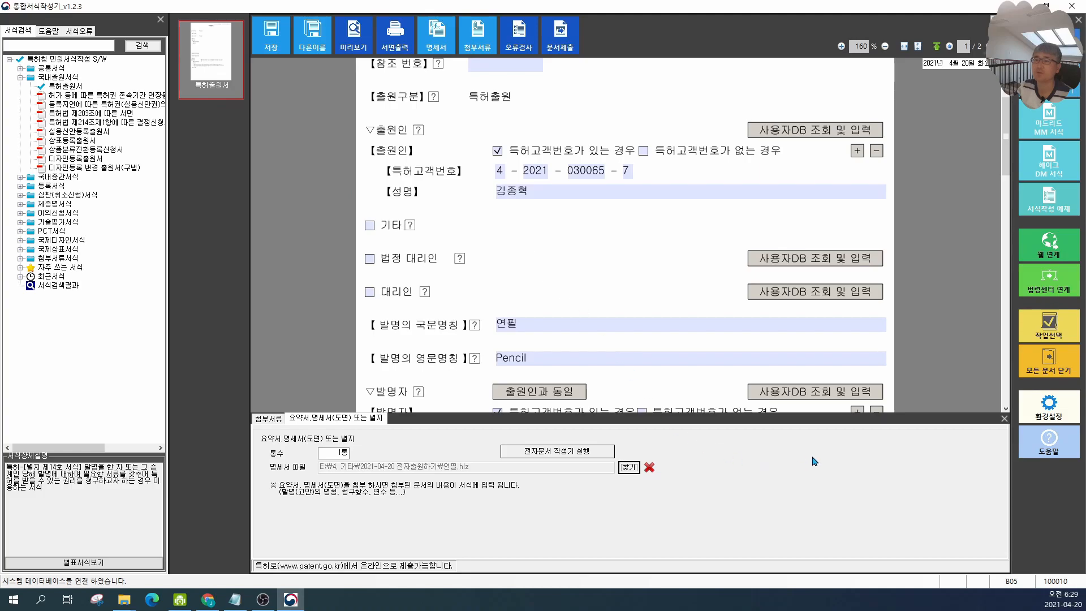
left_click(1003, 421)
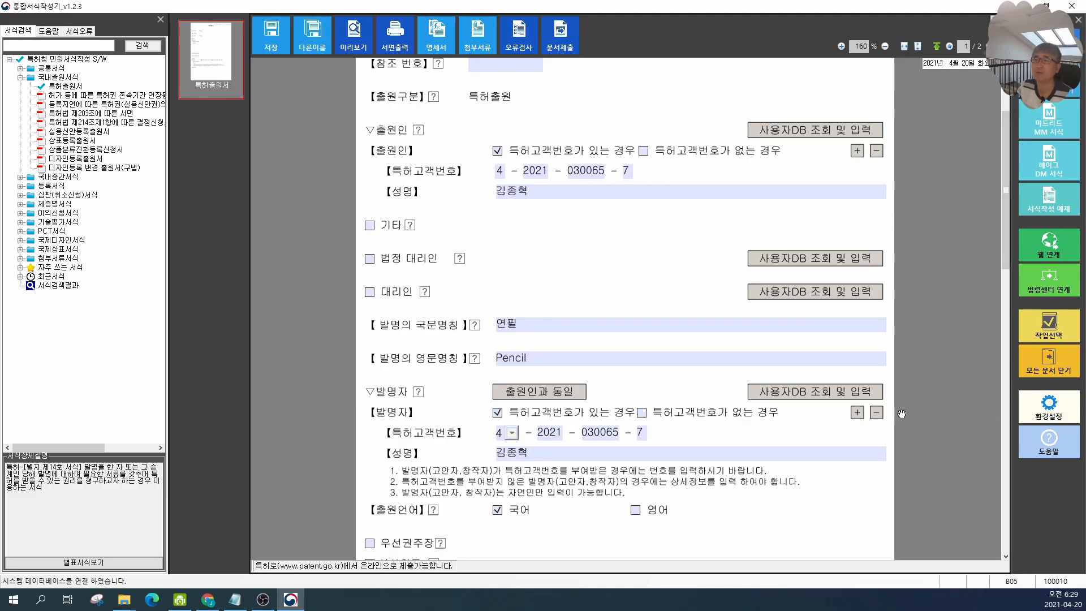
Step: Review the filled-in invention title and the fee calculation section of the form
scroll(902, 414, "up", 3)
scroll(696, 221, "down", 3)
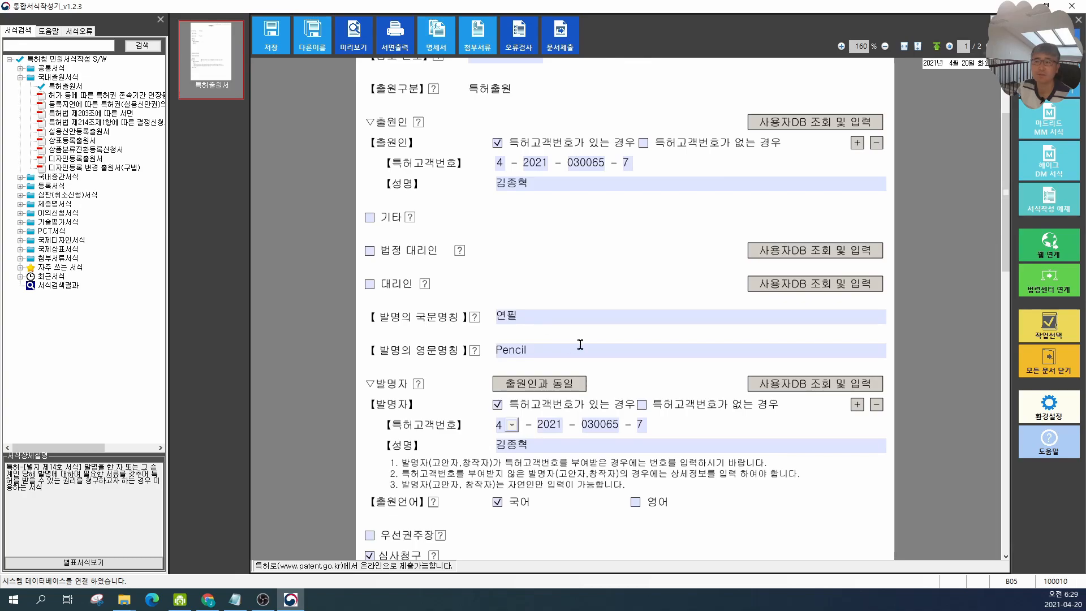
scroll(580, 344, "down", 12)
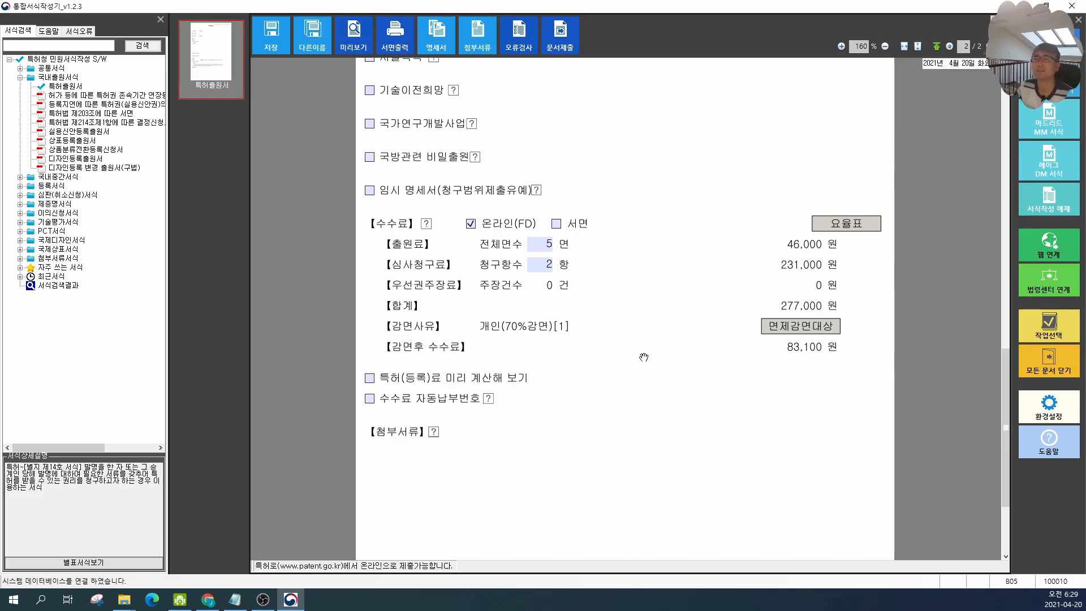
scroll(645, 359, "up", 10)
scroll(647, 361, "down", 12)
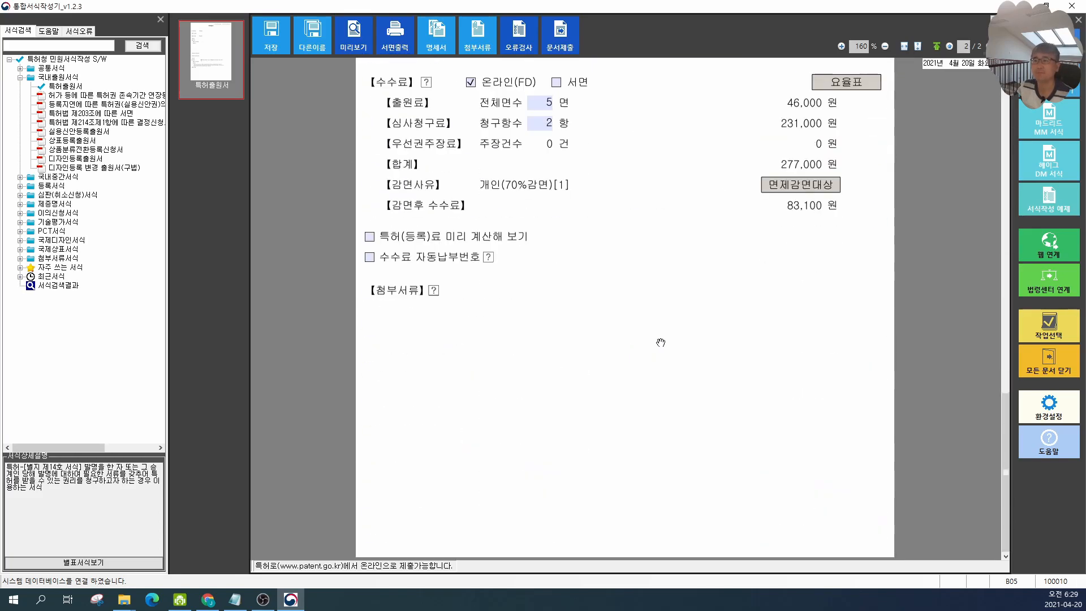
Step: Open the fee exemption/reduction dialog and browse the lists of exemption and reduction reasons
scroll(660, 342, "up", 1)
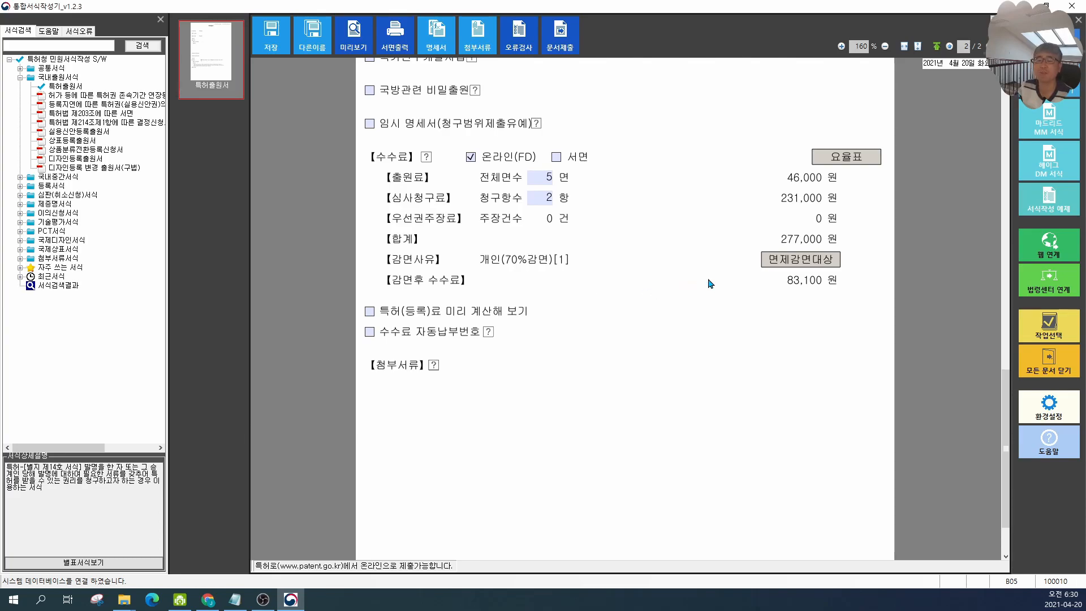
left_click(772, 267)
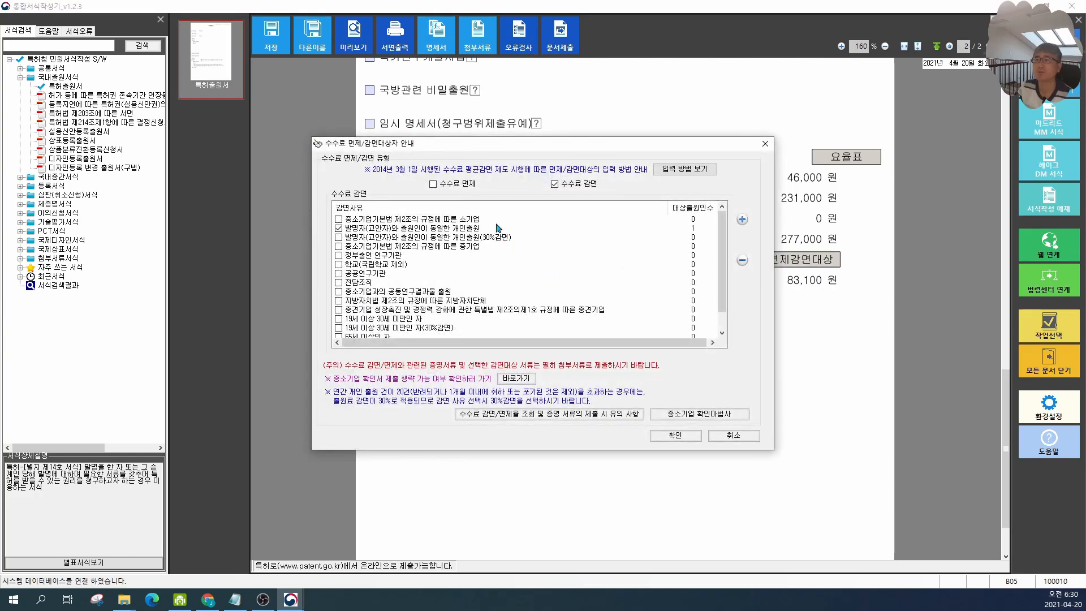
left_click(433, 184)
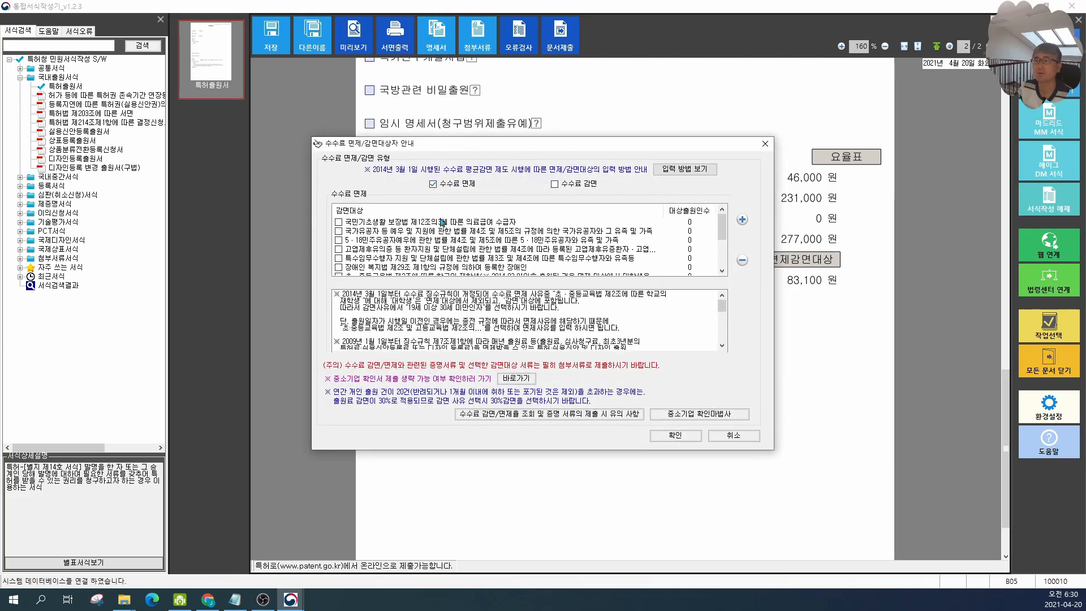
scroll(446, 226, "down", 3)
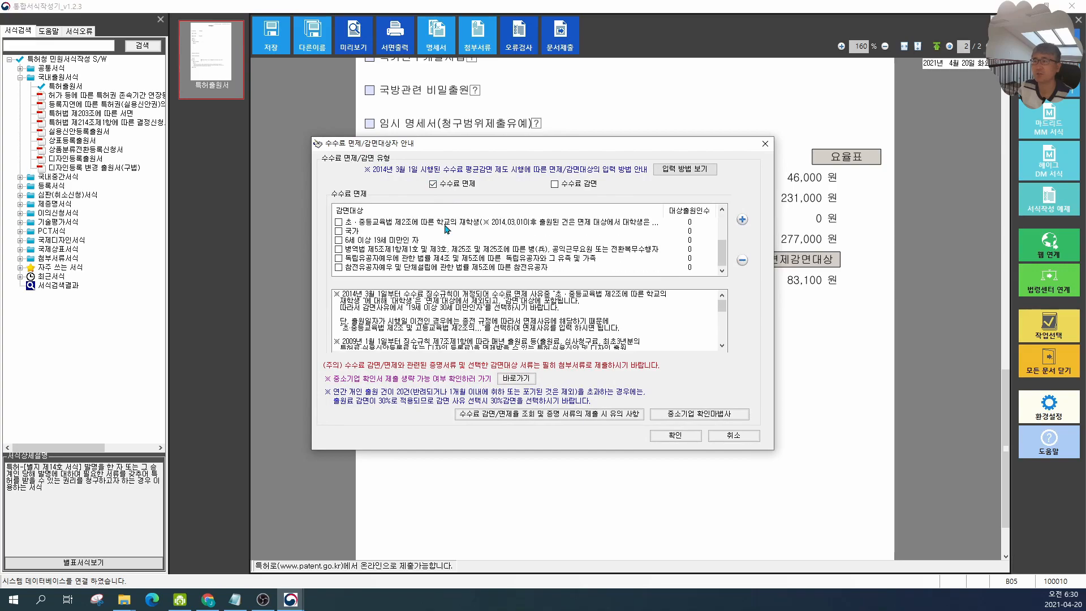
scroll(443, 249, "up", 2)
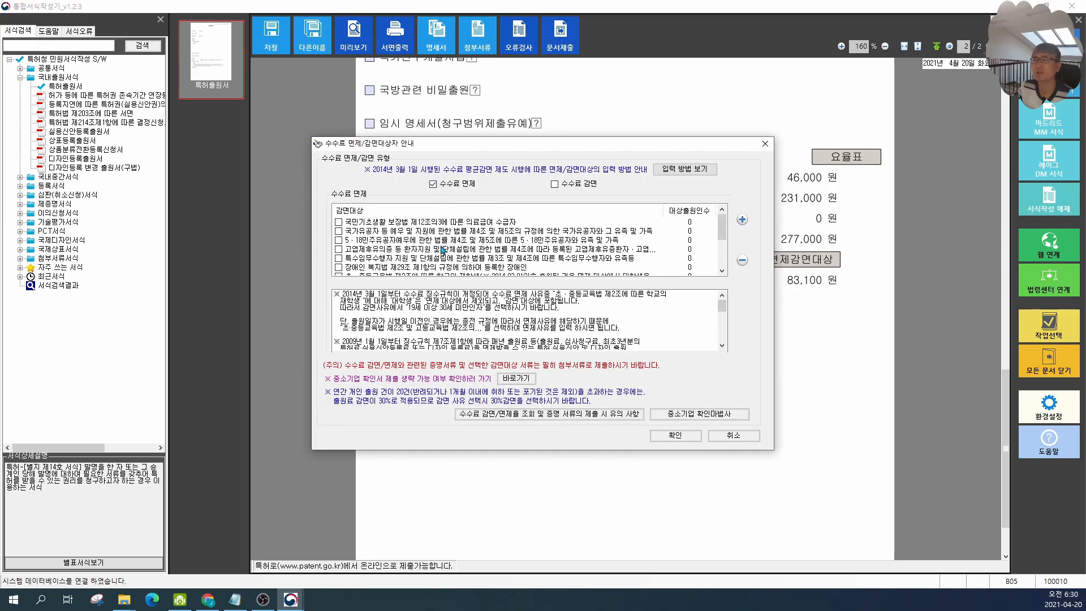
left_click(556, 184)
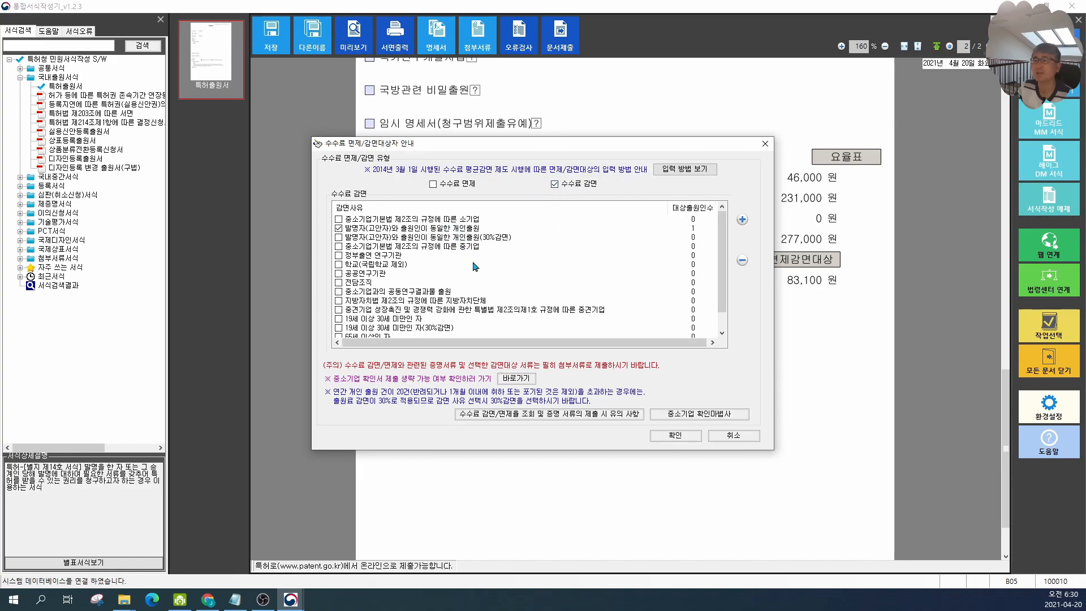
Step: Choose 19세 이상 30세 미만인 자 as the fee reduction reason and confirm the dialog
scroll(504, 262, "down", 1)
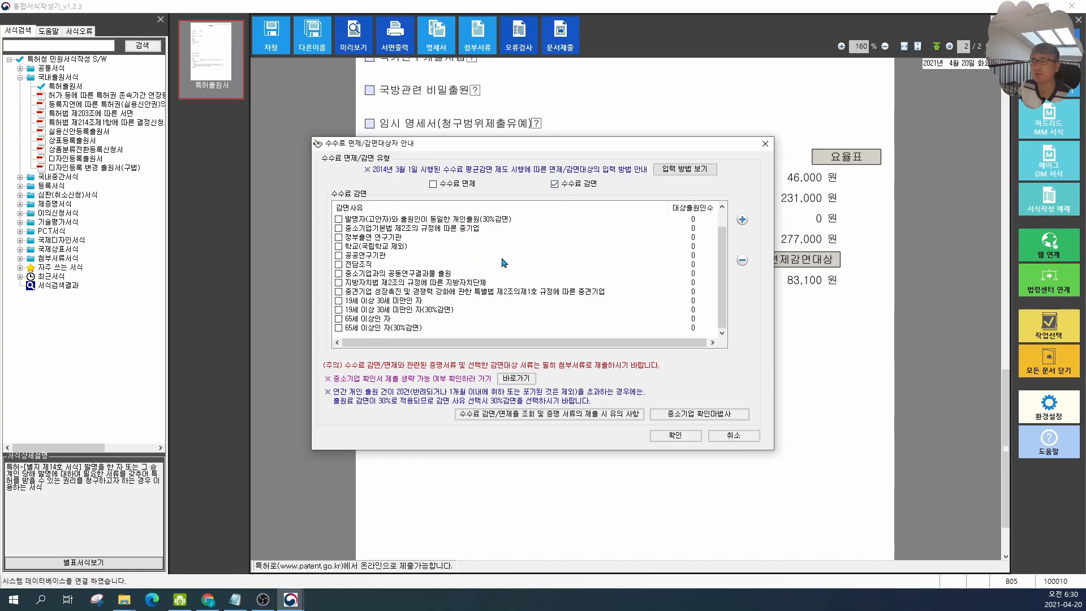
scroll(504, 262, "up", 1)
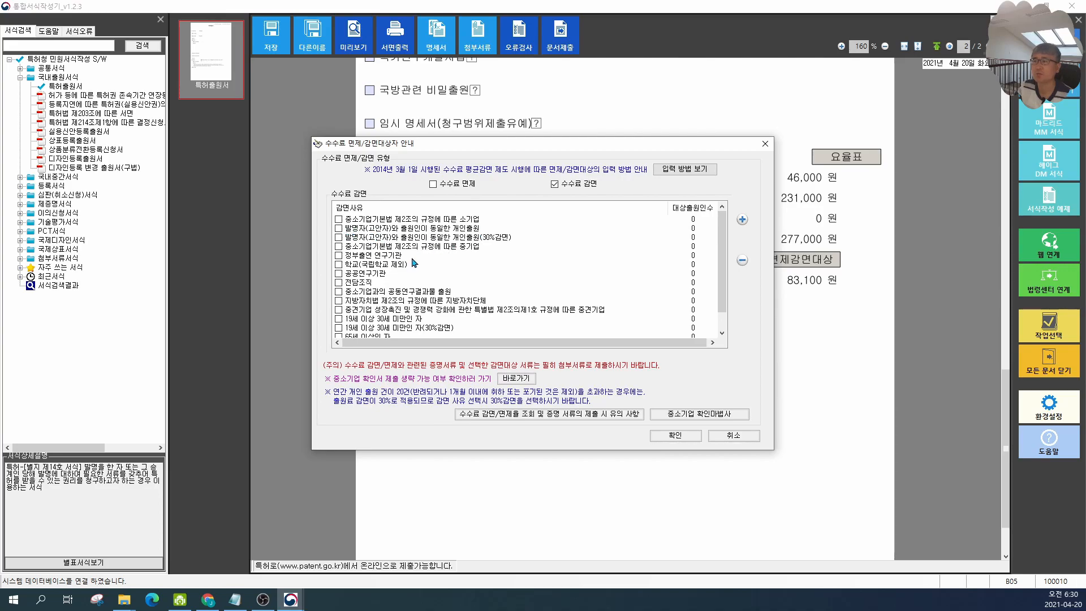
scroll(445, 259, "down", 1)
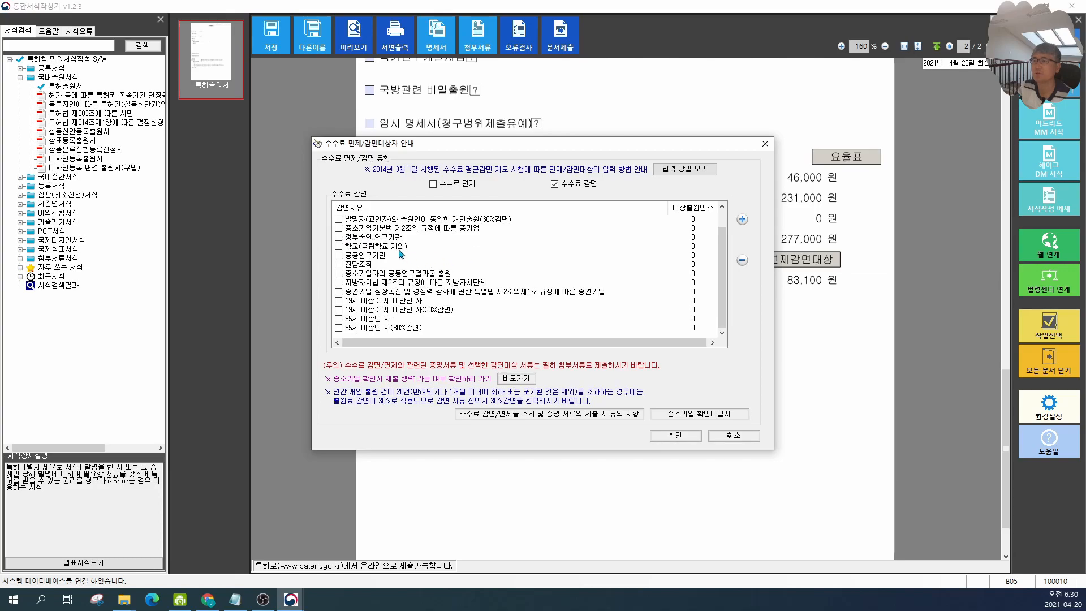
scroll(380, 236, "up", 1)
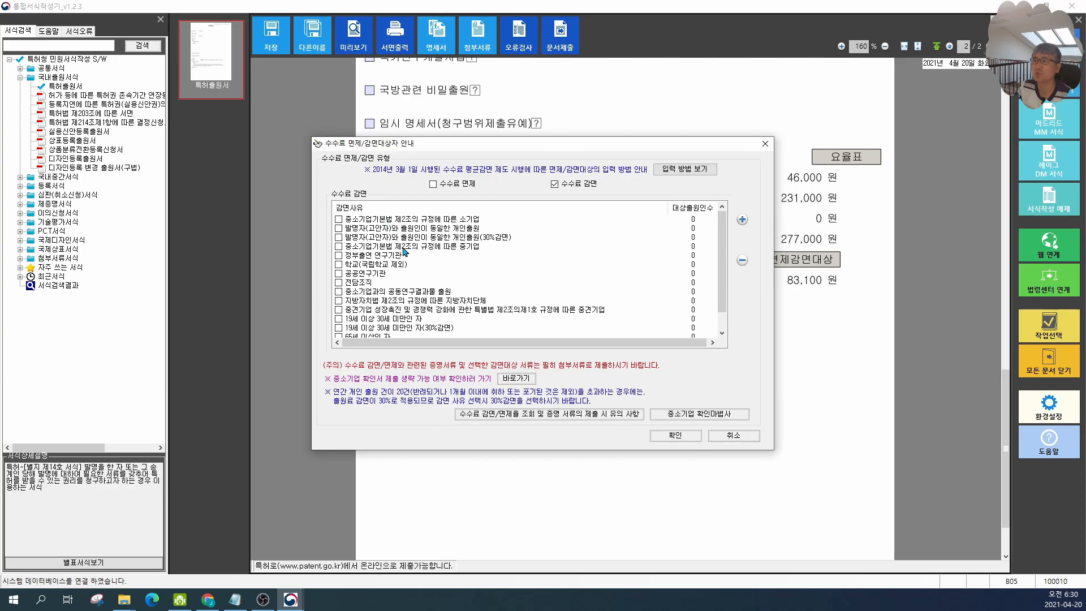
scroll(460, 269, "down", 1)
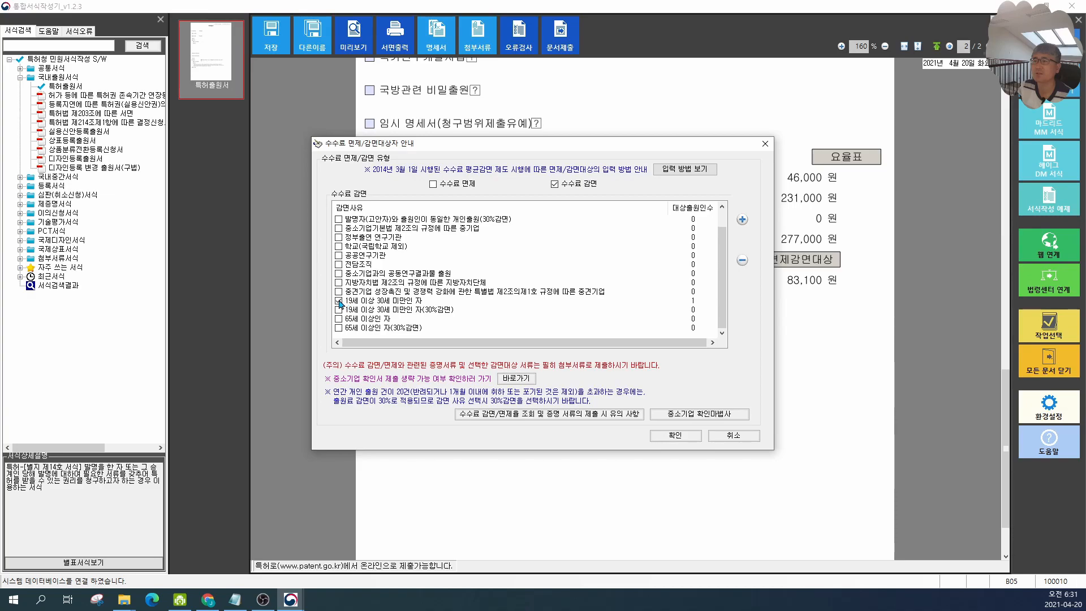
left_click(668, 434)
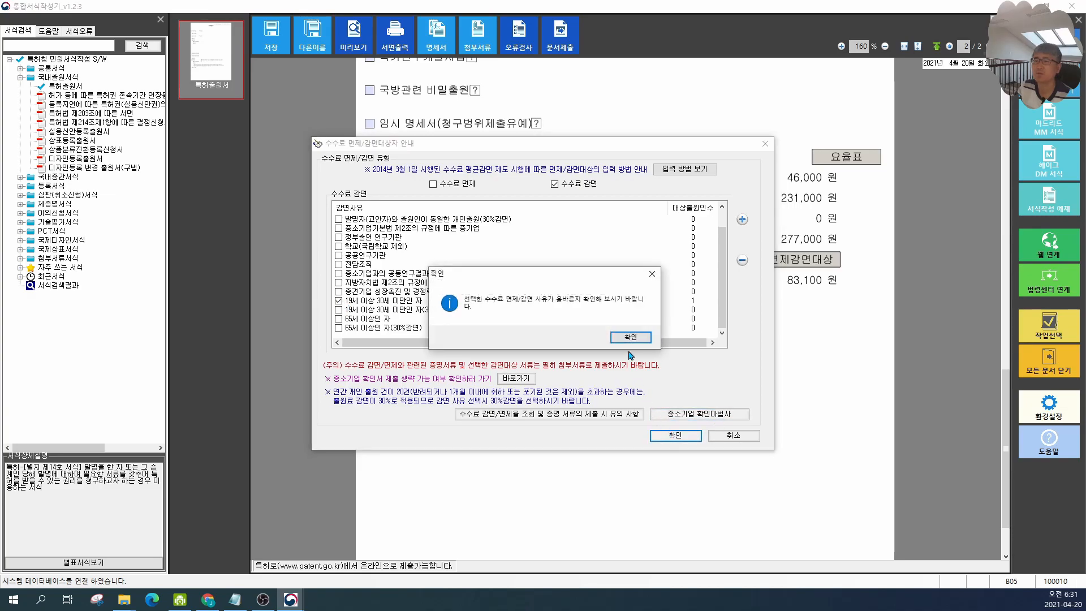
left_click(629, 337)
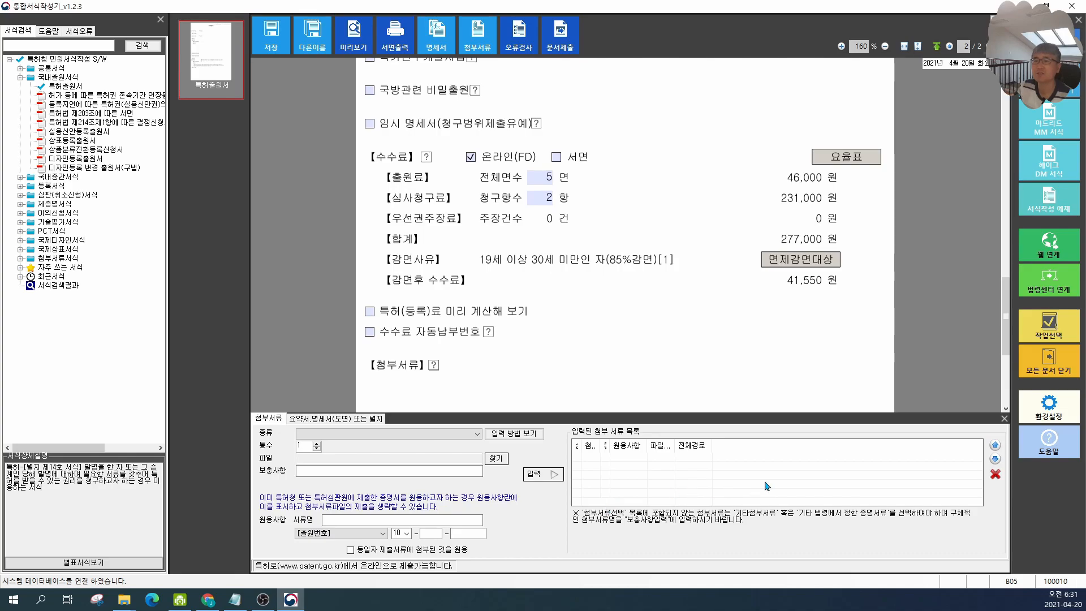
Step: Close the attachment panel and save the application as 연필 in the 2021-04-20 전자출원하기 folder
left_click(1004, 419)
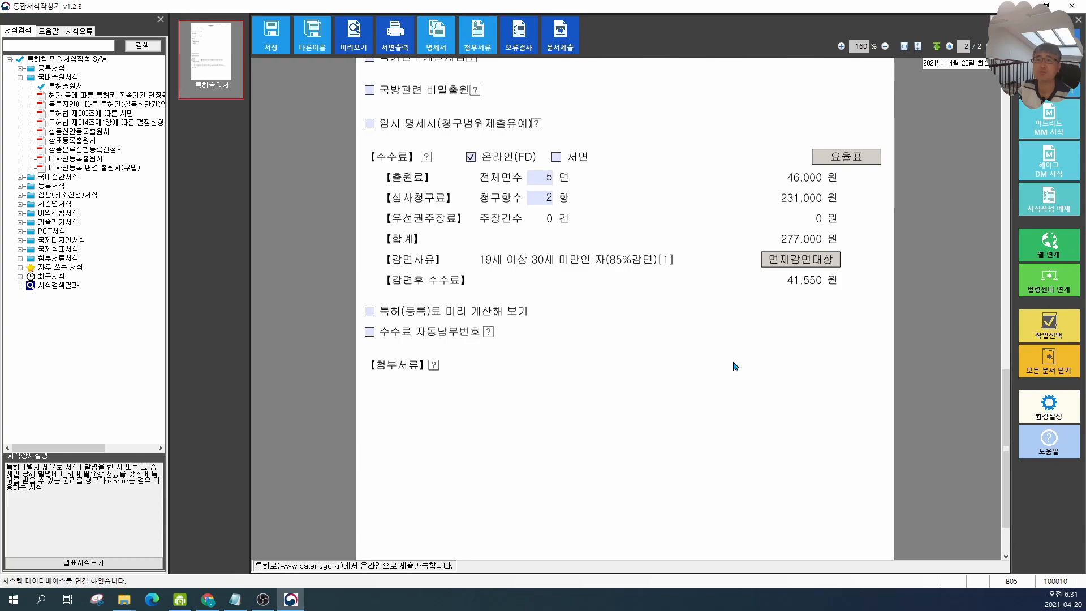
scroll(650, 373, "up", 10)
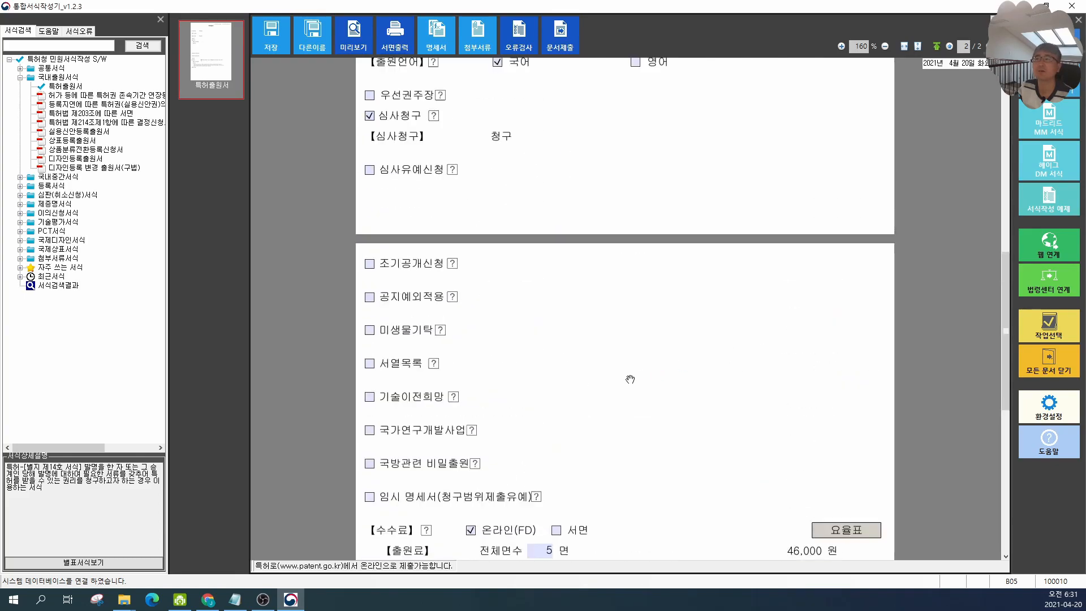
scroll(626, 384, "up", 5)
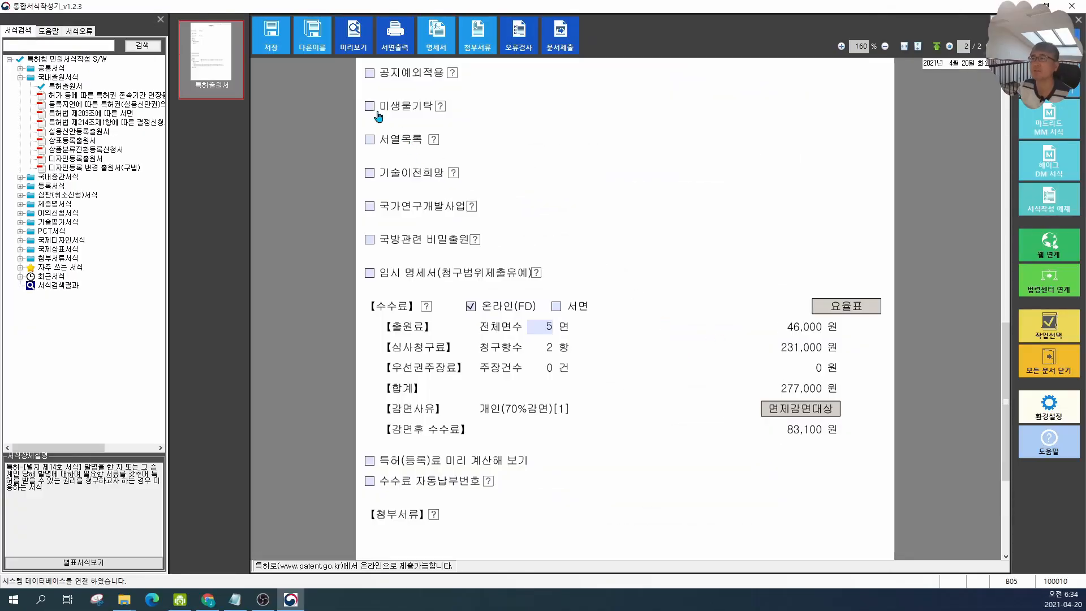
left_click(276, 52)
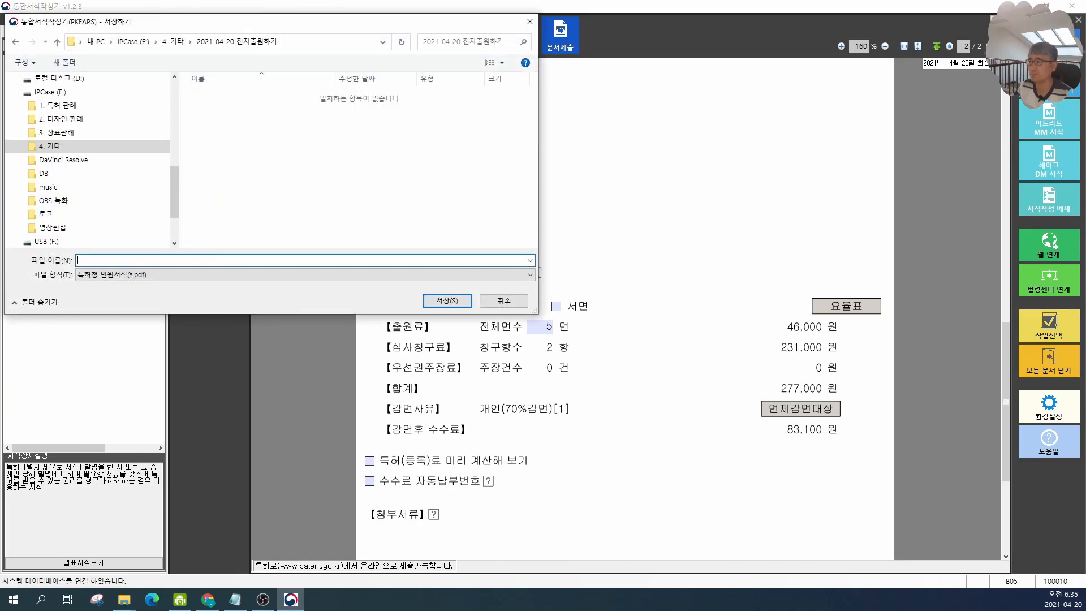
type("연필")
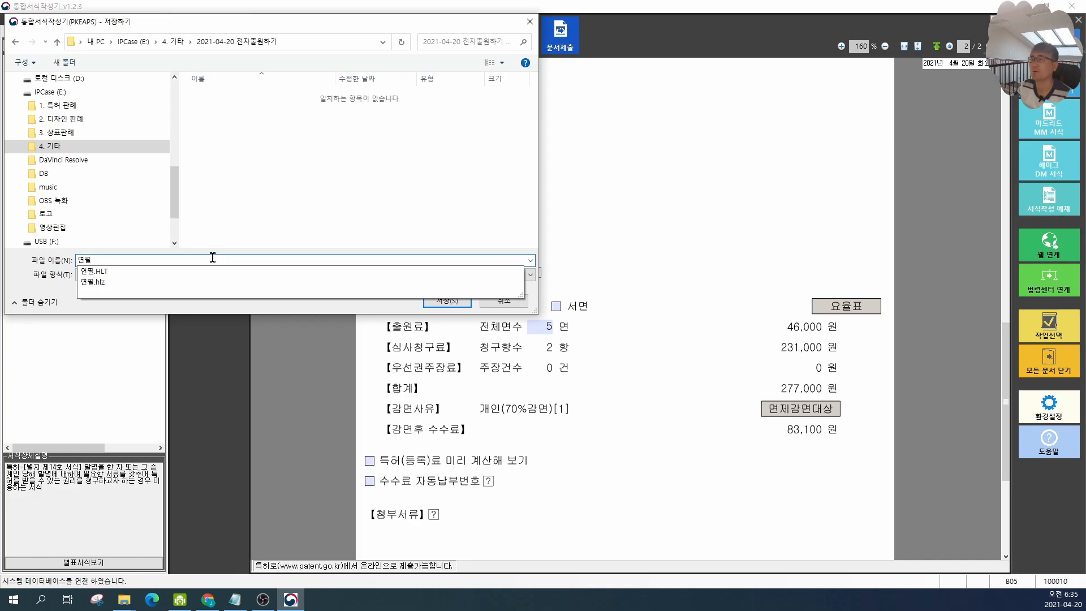
left_click(326, 28)
left_click(446, 300)
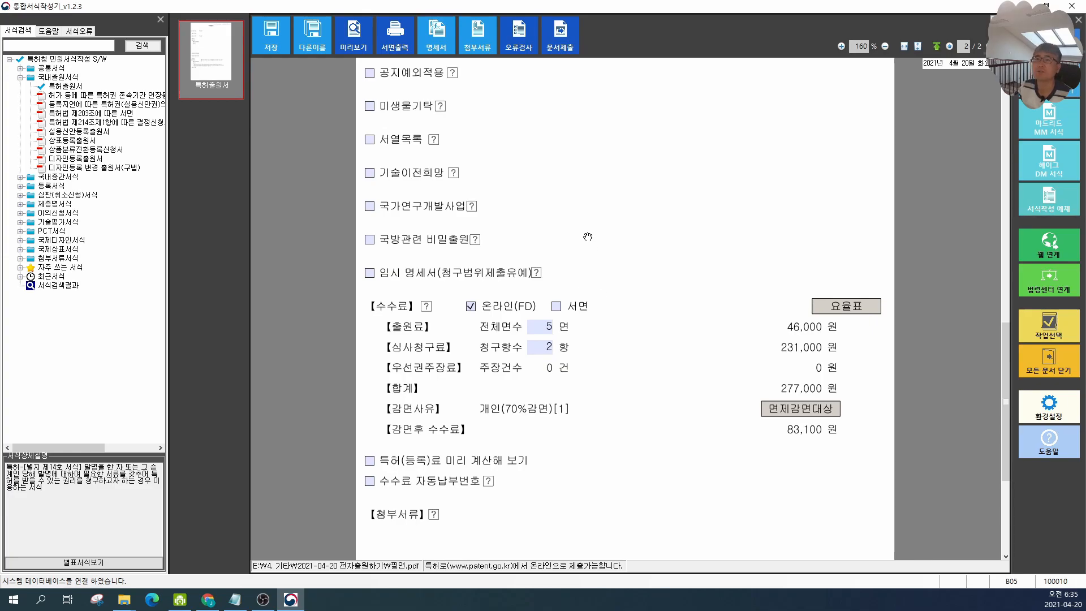
Step: Run the error check on the application and dismiss its result message
left_click(524, 47)
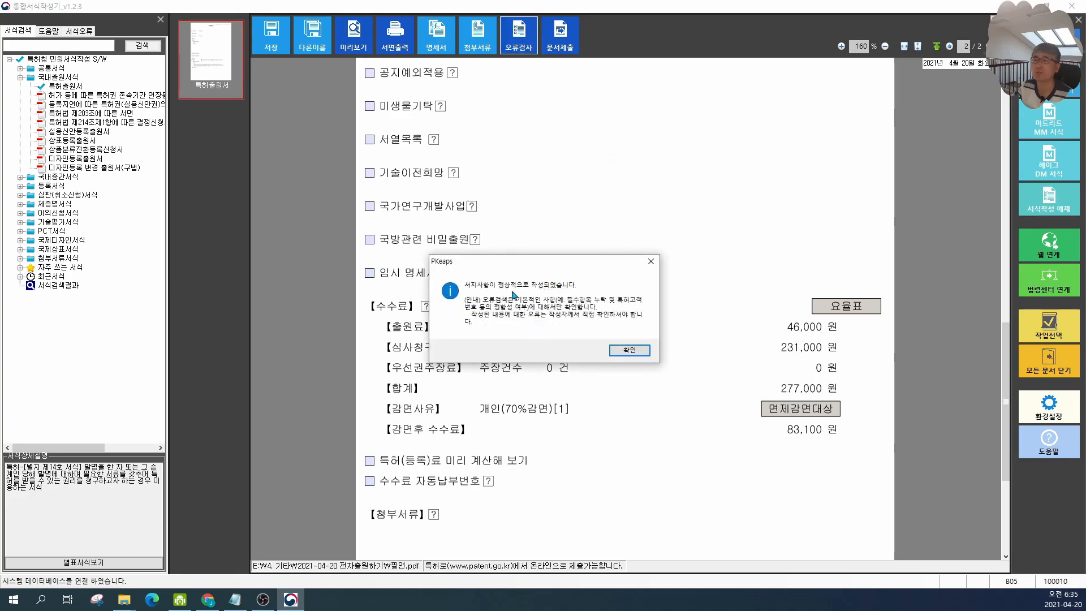
left_click(635, 351)
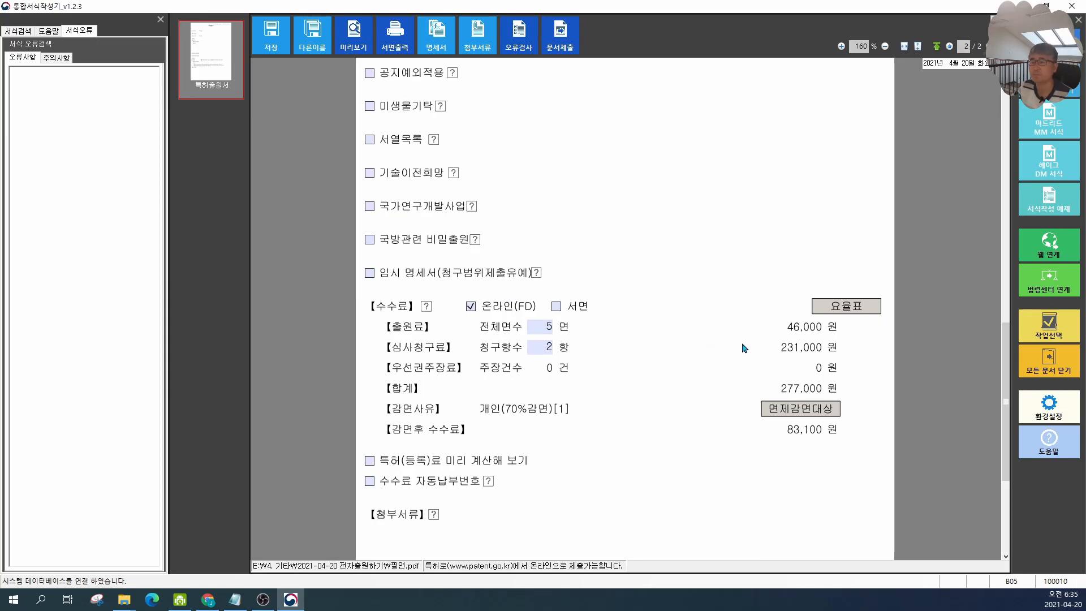
Step: Start document submission and generate the submission document in the submission wizard
scroll(692, 346, "up", 3)
scroll(692, 346, "up", 10)
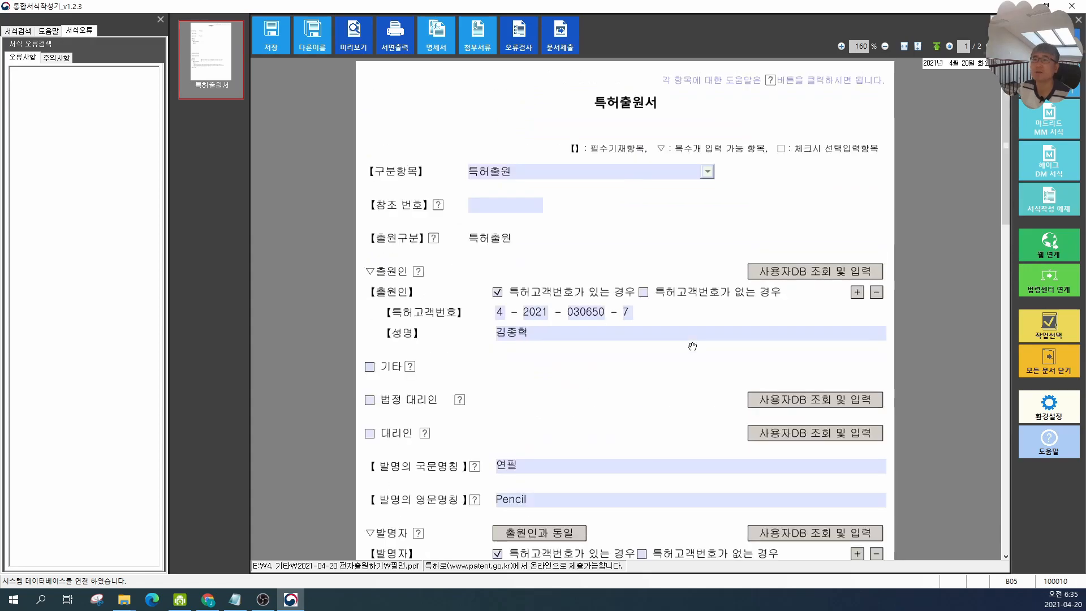
left_click(569, 49)
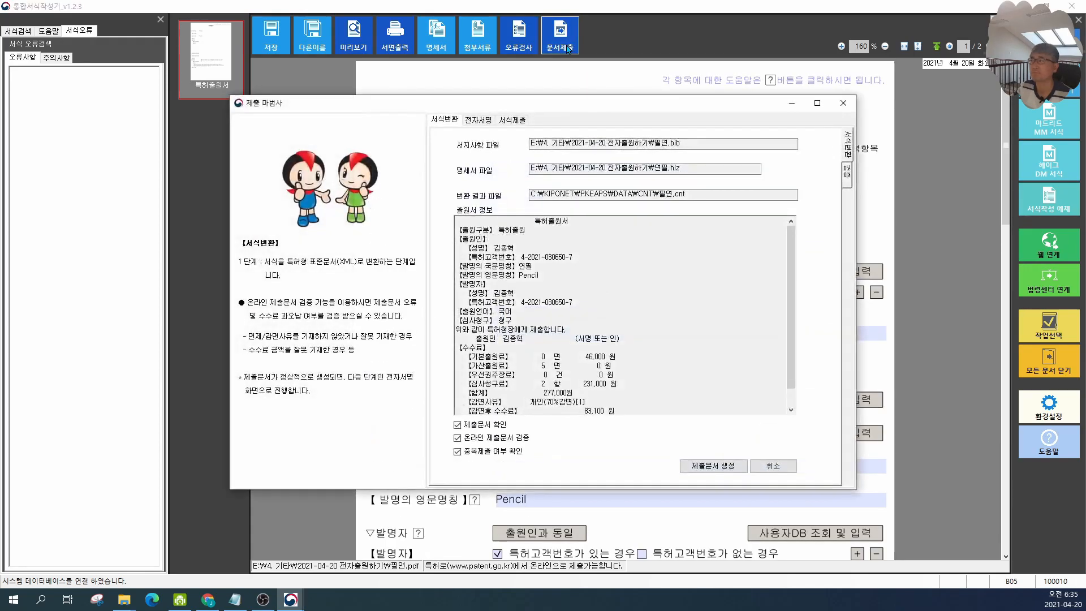
left_click_drag(475, 108, 540, 94)
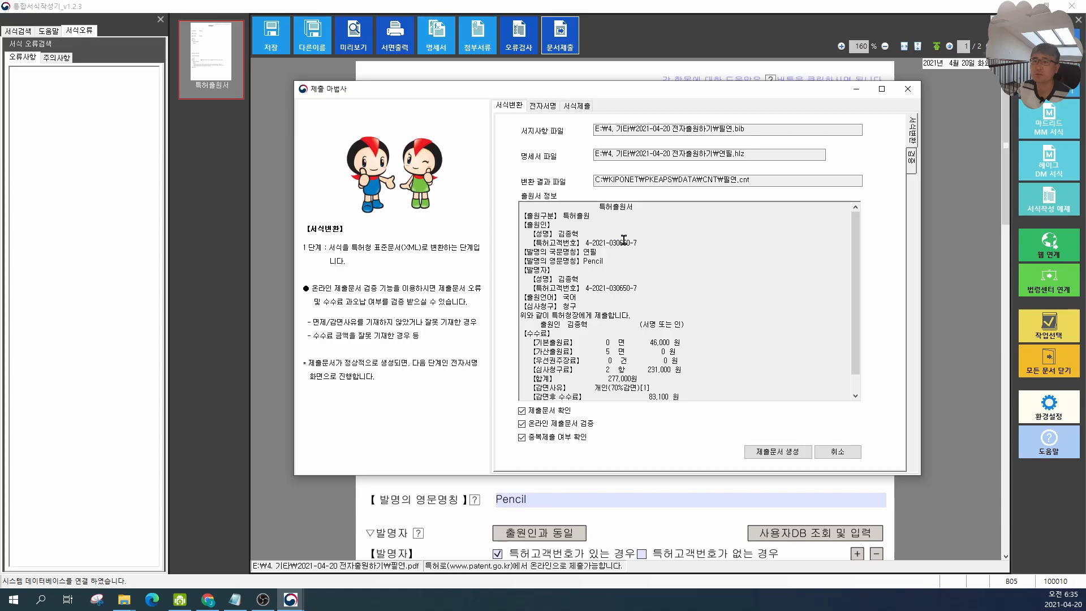
scroll(624, 240, "down", 1)
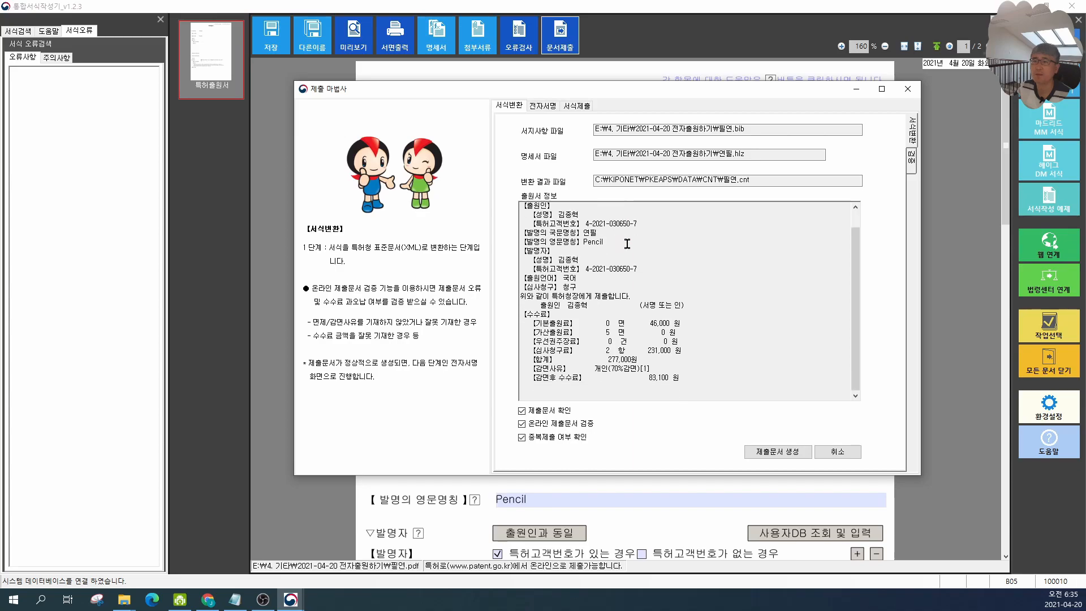
left_click(792, 455)
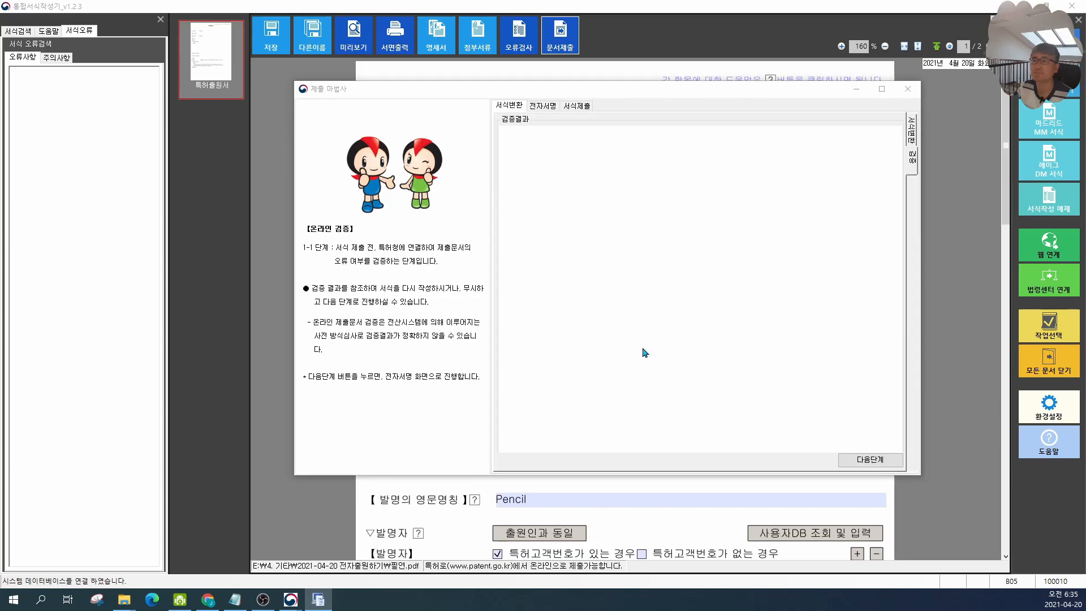
Step: Open the converted submission document in the viewer and review its applicant, fee, specification and drawing contents
left_click_drag(0, 74, 562, 70)
double_click(563, 69)
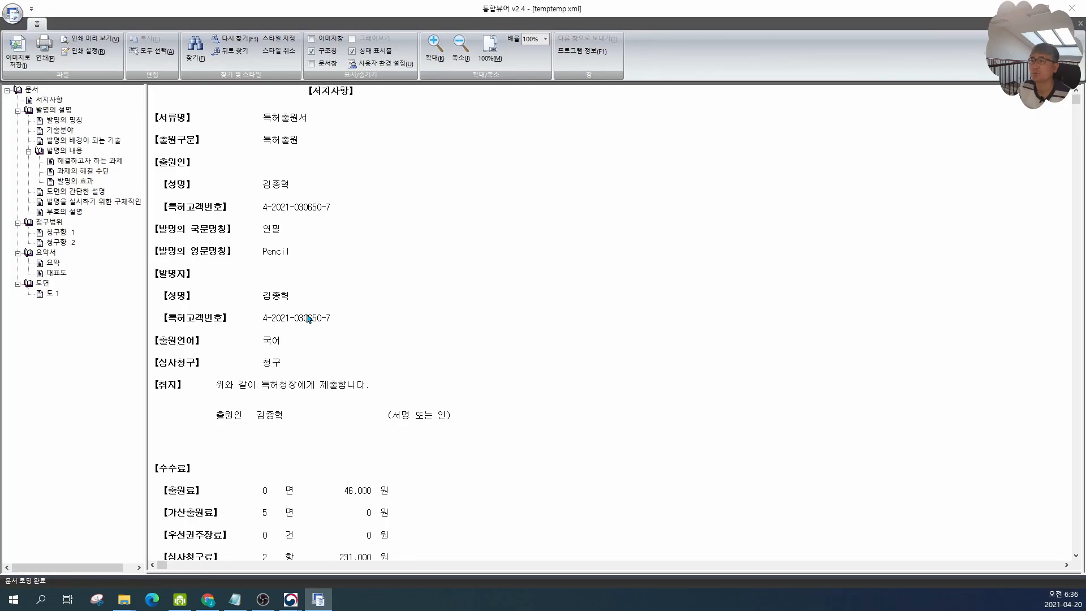
scroll(312, 315, "down", 4)
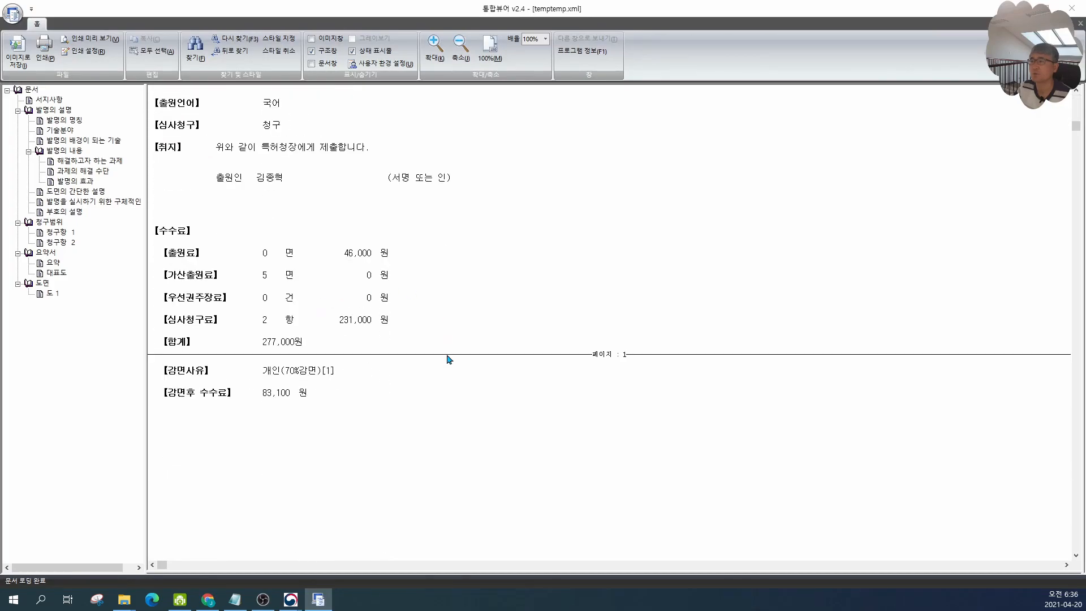
scroll(440, 311, "down", 6)
scroll(450, 310, "down", 5)
scroll(450, 308, "up", 1)
scroll(427, 252, "up", 8)
scroll(428, 258, "down", 5)
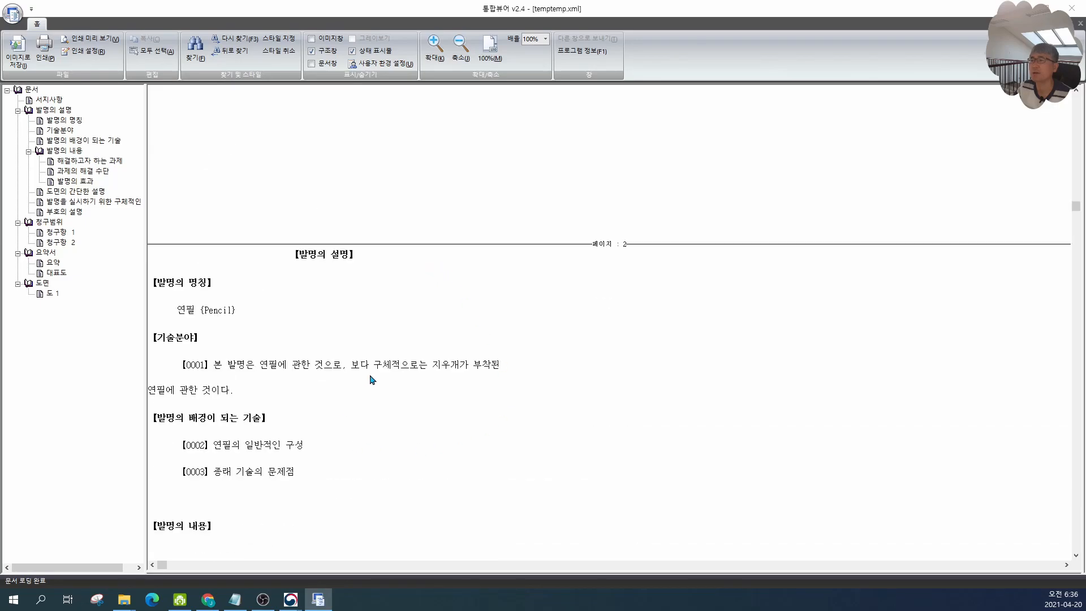
scroll(372, 379, "down", 5)
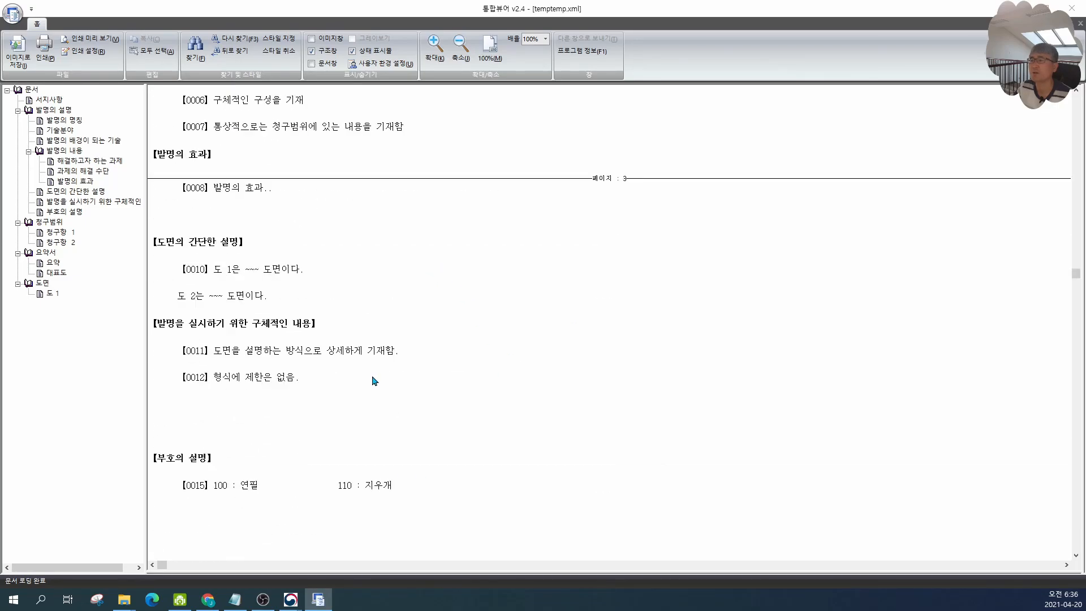
scroll(372, 380, "down", 15)
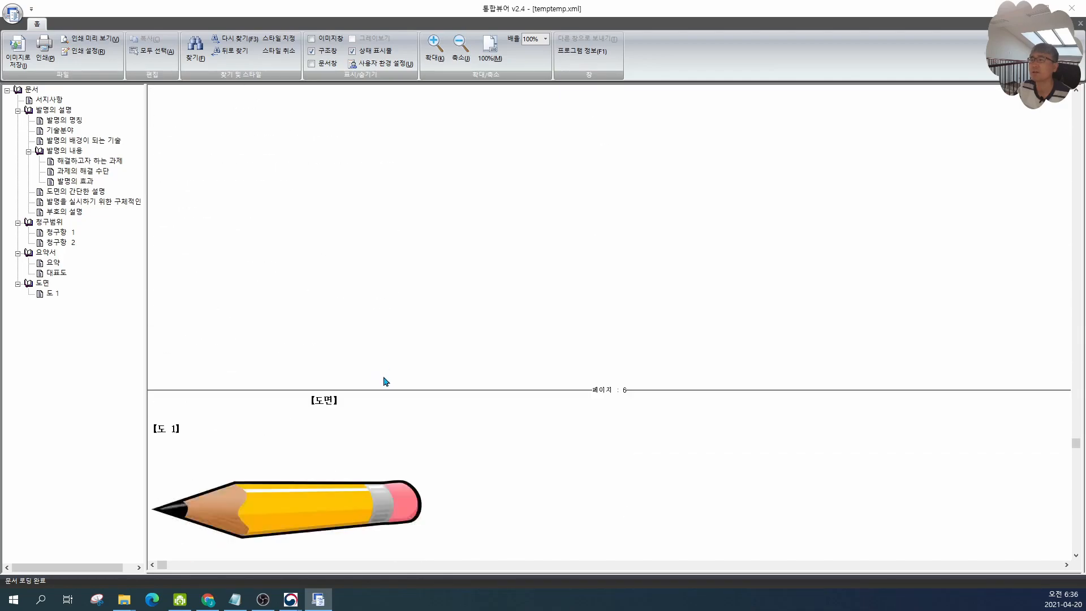
scroll(388, 399, "up", 15)
scroll(368, 386, "up", 15)
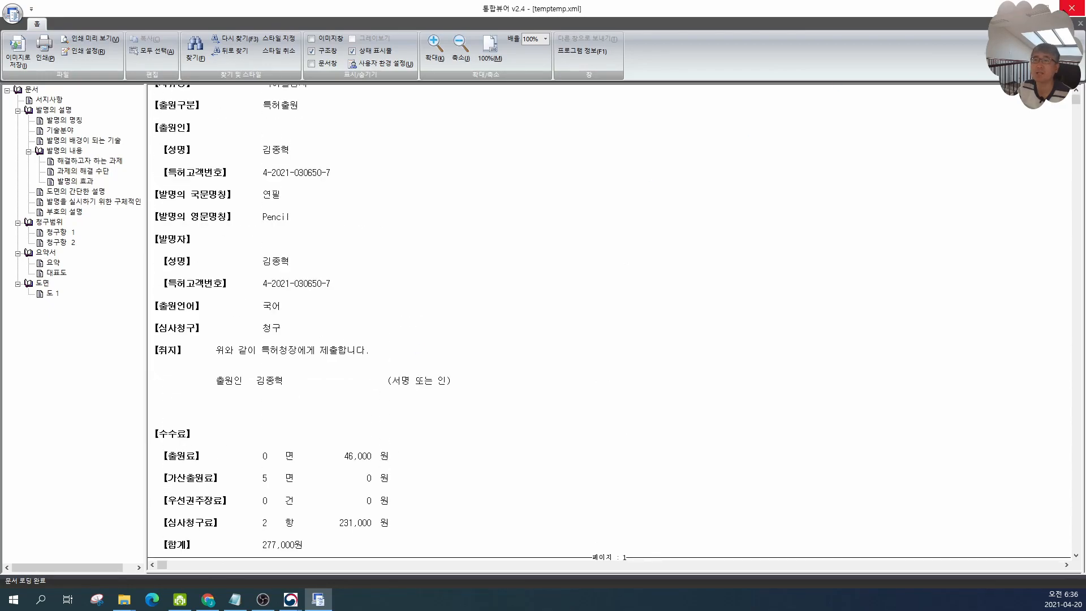
scroll(356, 296, "down", 2)
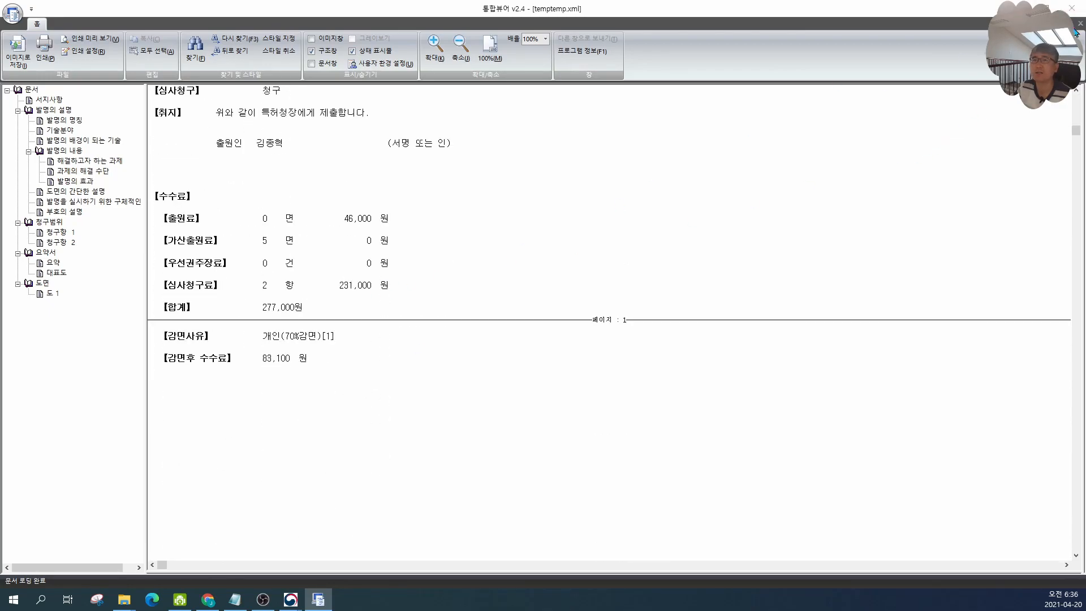
Step: Close the document viewer and confirm the login-required prompt to proceed to online verification
left_click(1072, 8)
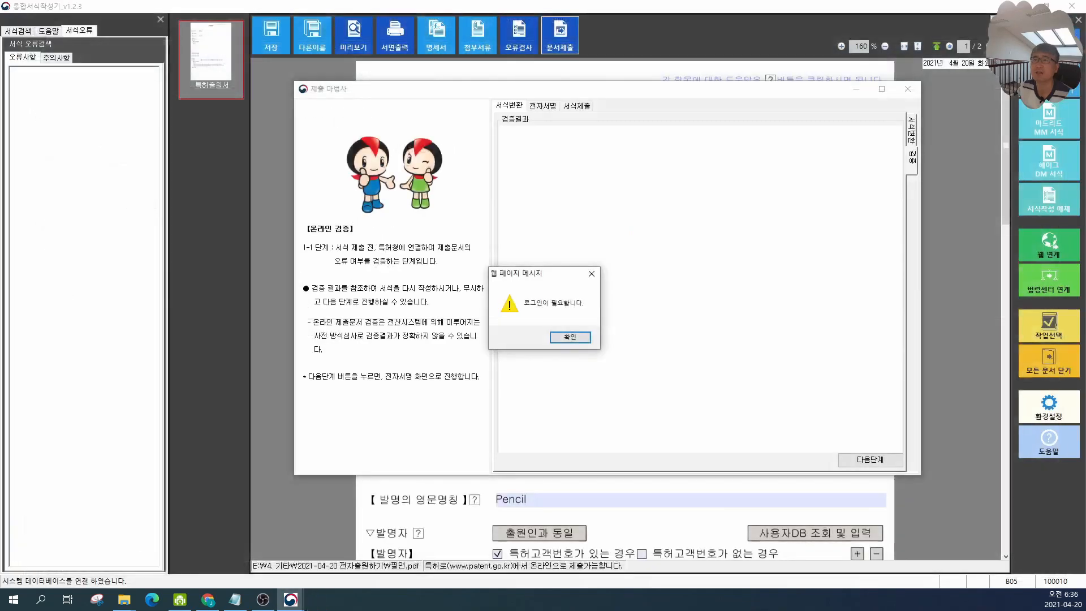
left_click(570, 337)
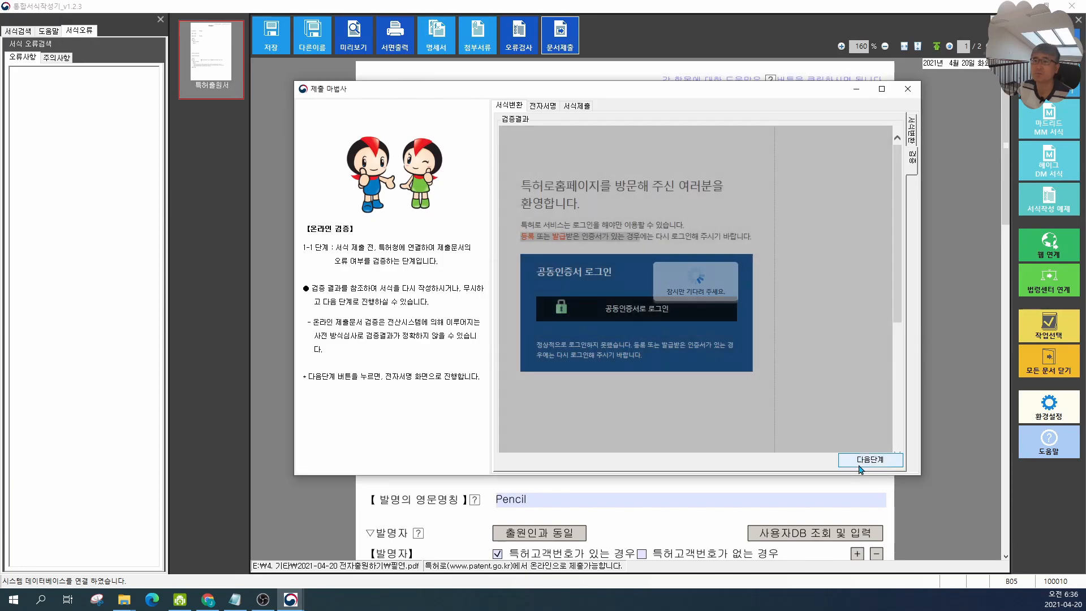
Step: Complete the online verification stage and advance to the electronic signature step
left_click(630, 307)
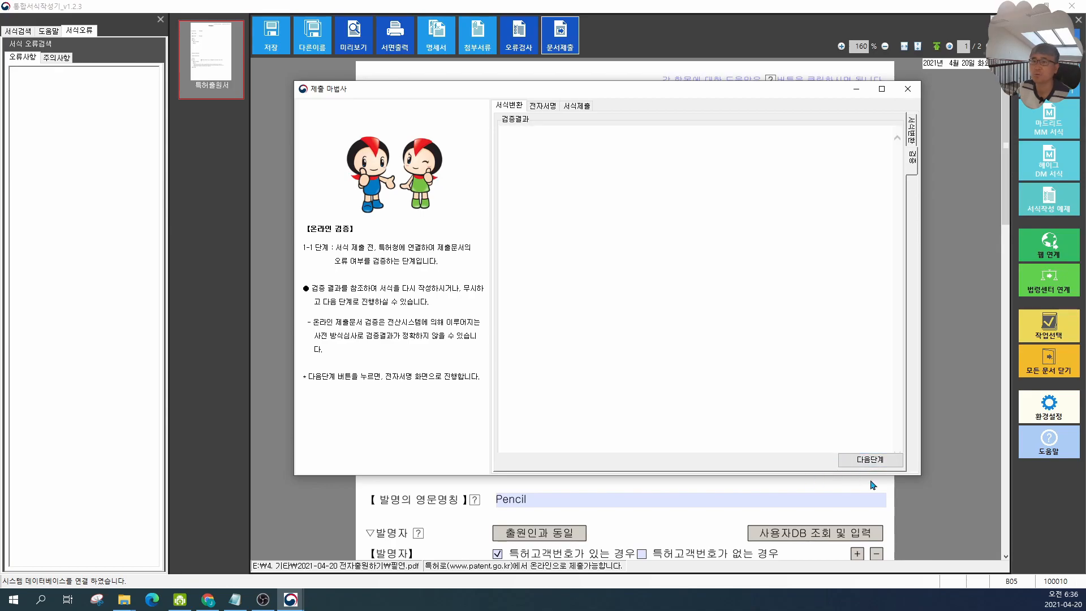
left_click(871, 460)
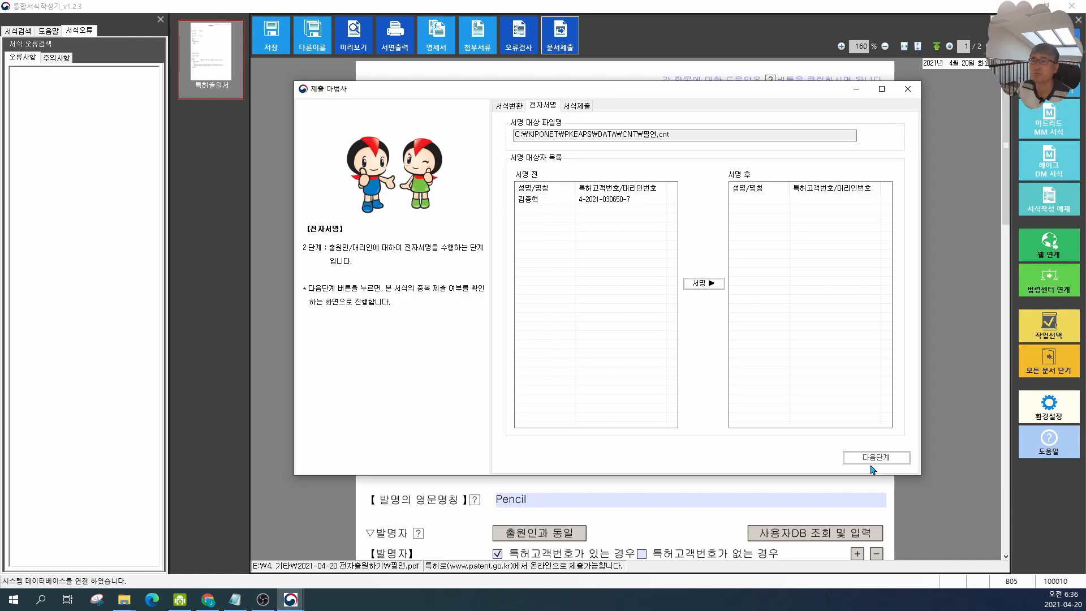
Step: Sign the application for the listed applicant by choosing the applicant's certificate and entering the certificate password
left_click(600, 201)
left_click(703, 283)
left_click(588, 202)
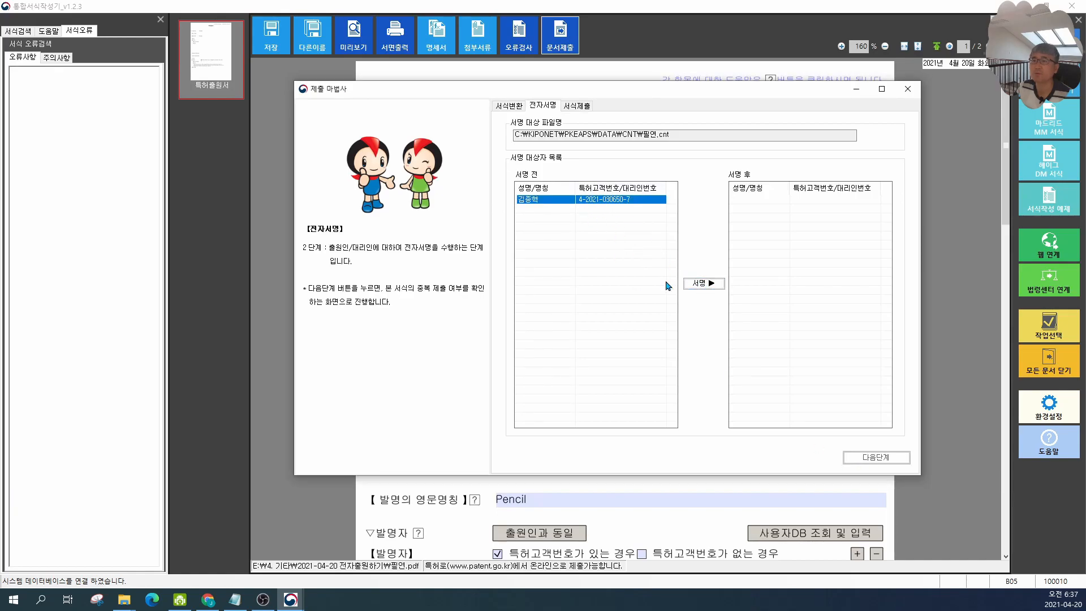
left_click(701, 287)
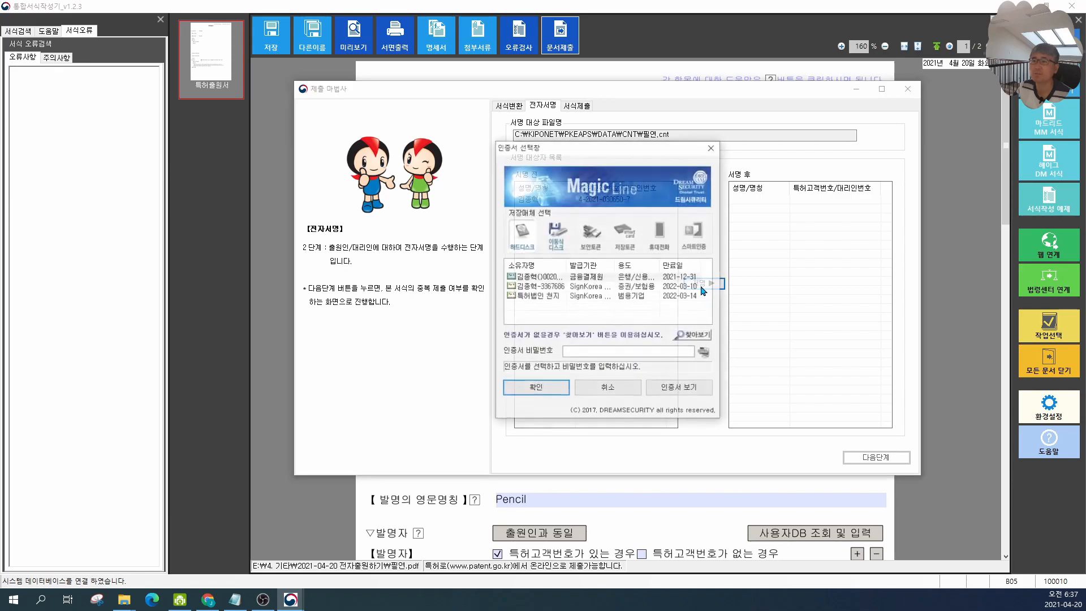
left_click(555, 280)
left_click(558, 297)
left_click(617, 351)
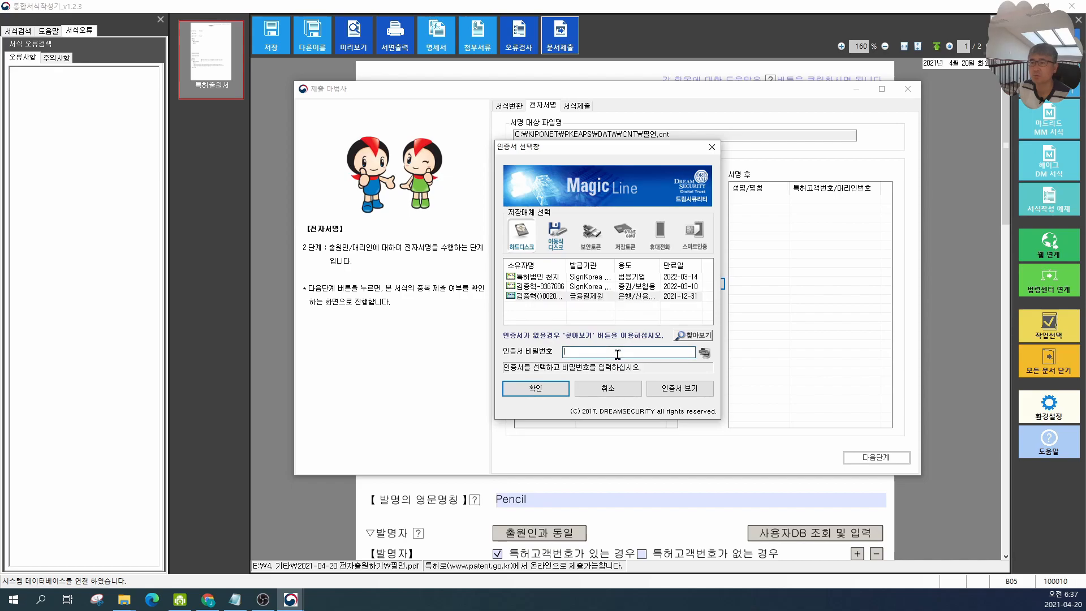
type("***************")
key("Return")
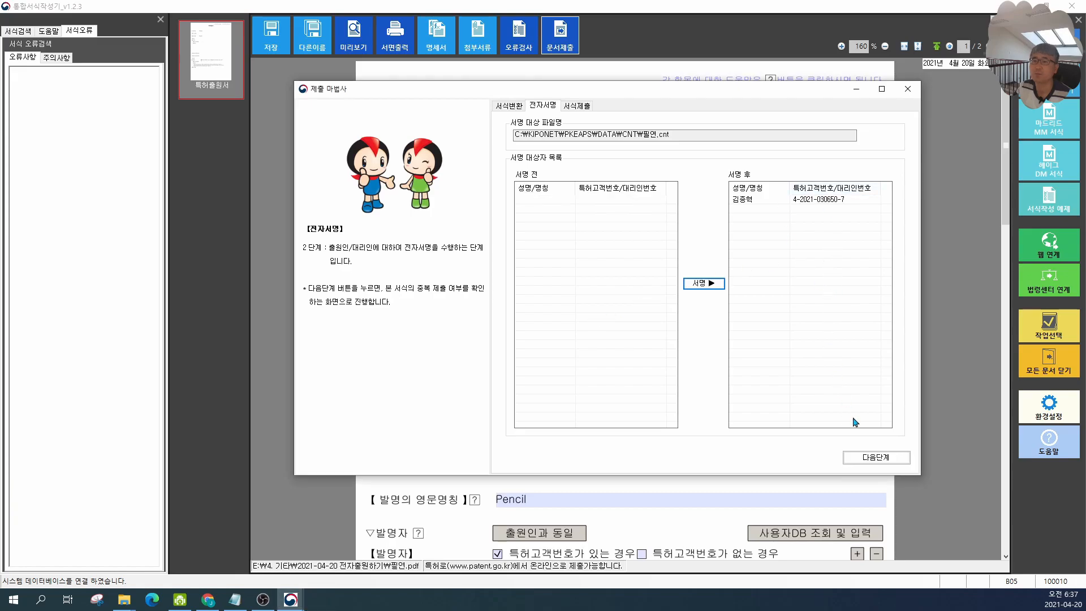
Step: Advance to the duplicate-submission check, confirm running it, and proceed to the online submission stage
left_click(883, 461)
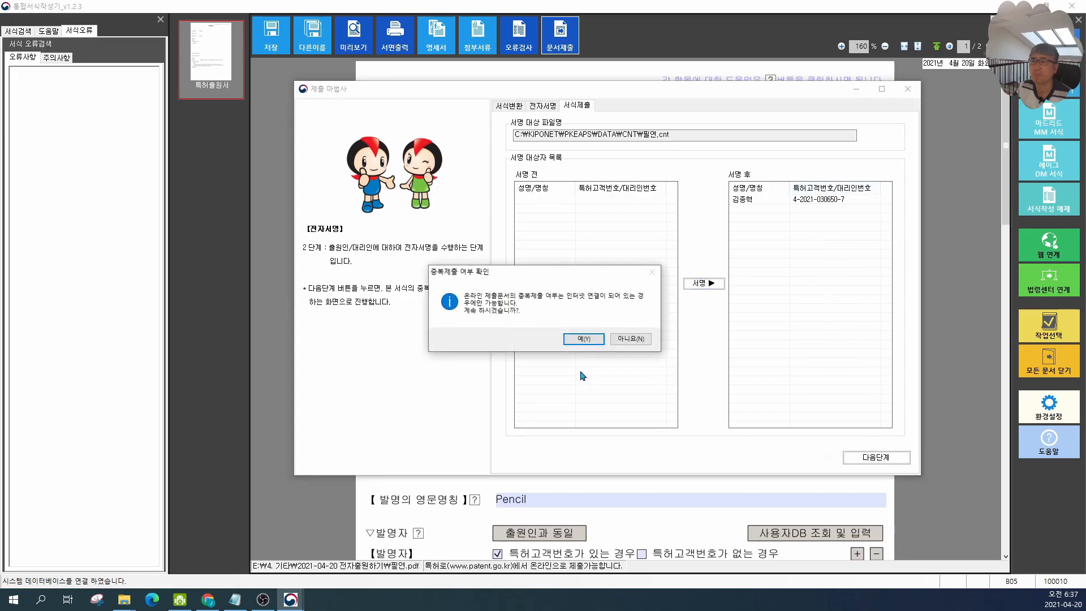
left_click(583, 341)
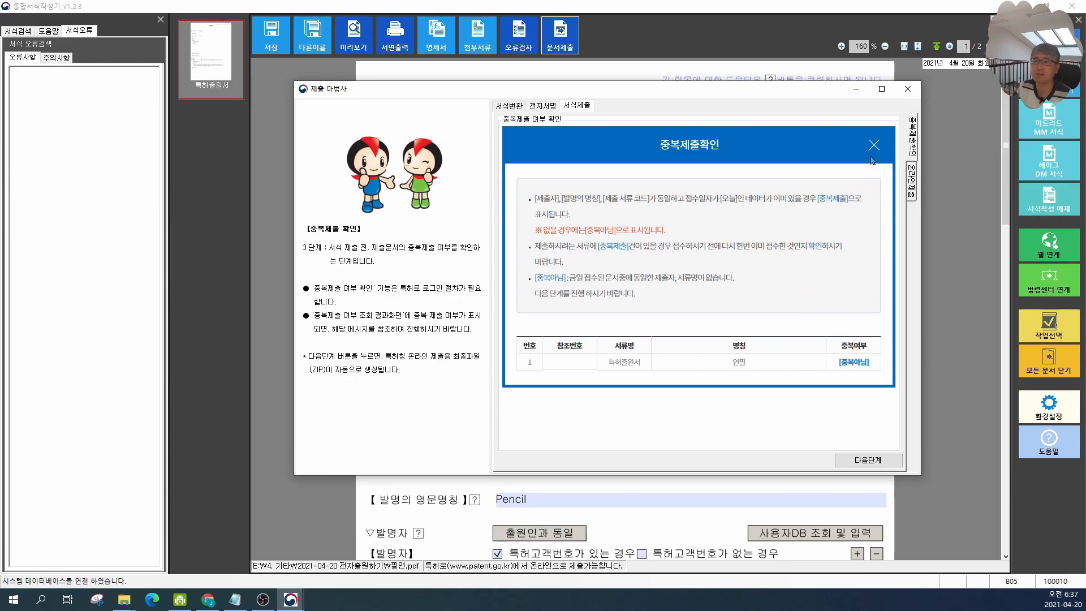
left_click(865, 462)
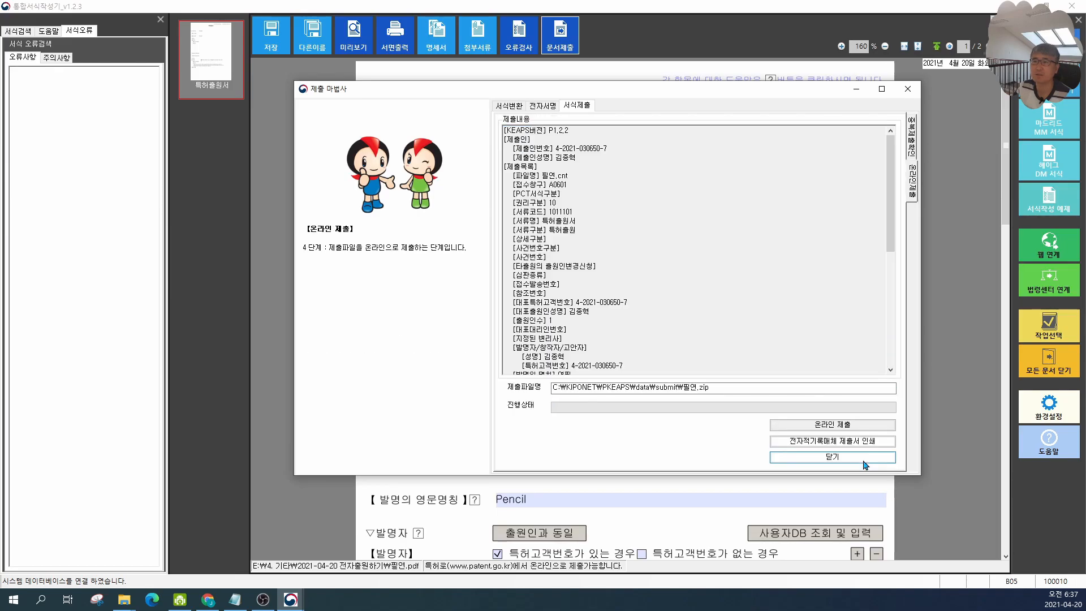
Step: Review the submission contents, then submit the file online and confirm the transmission
scroll(687, 254, "down", 6)
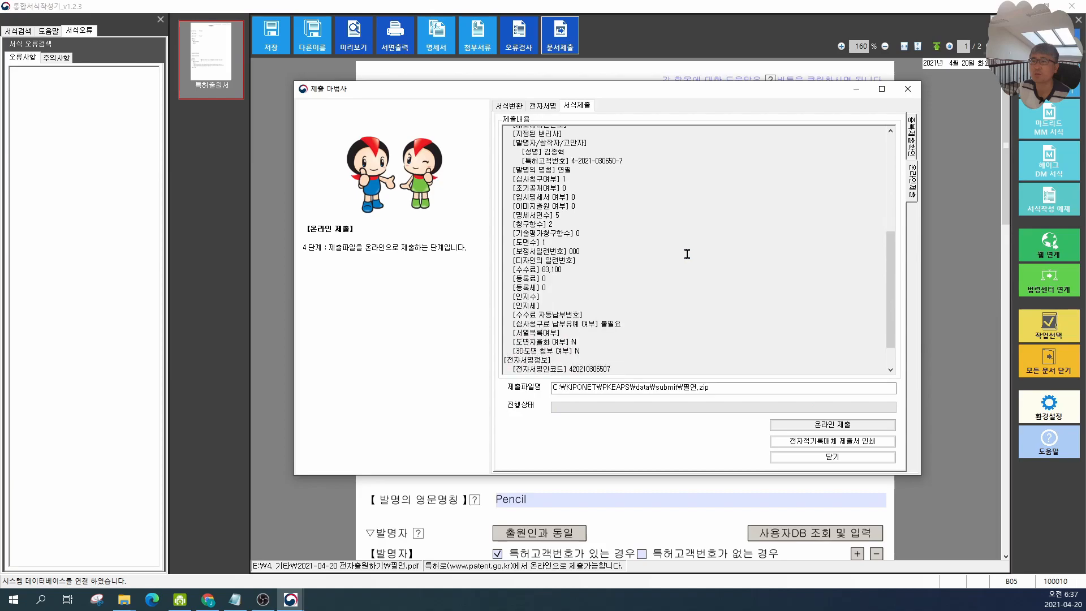
scroll(687, 268, "up", 6)
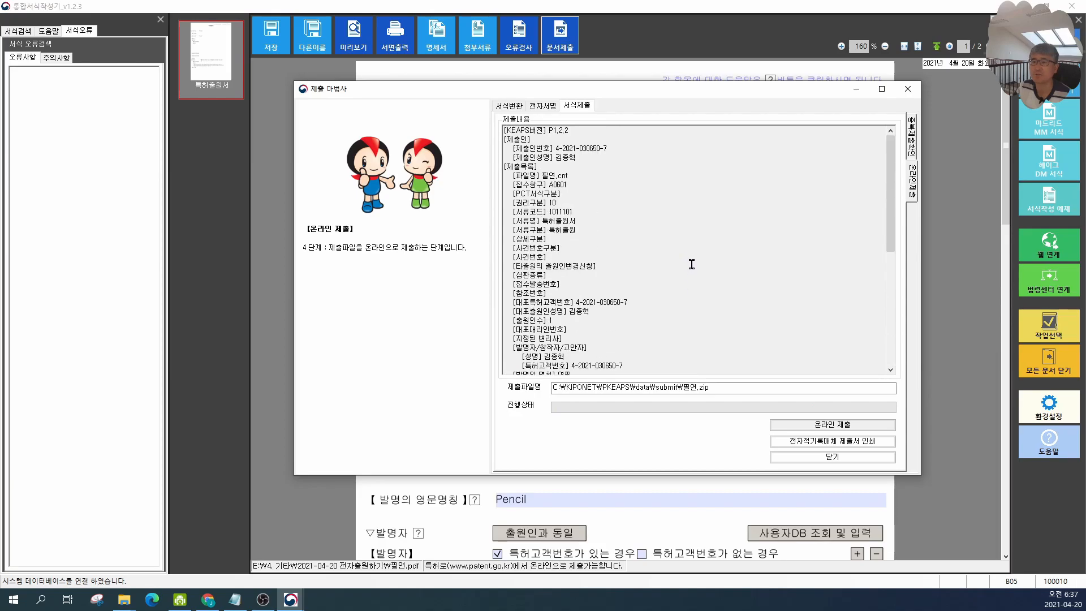
left_click(852, 425)
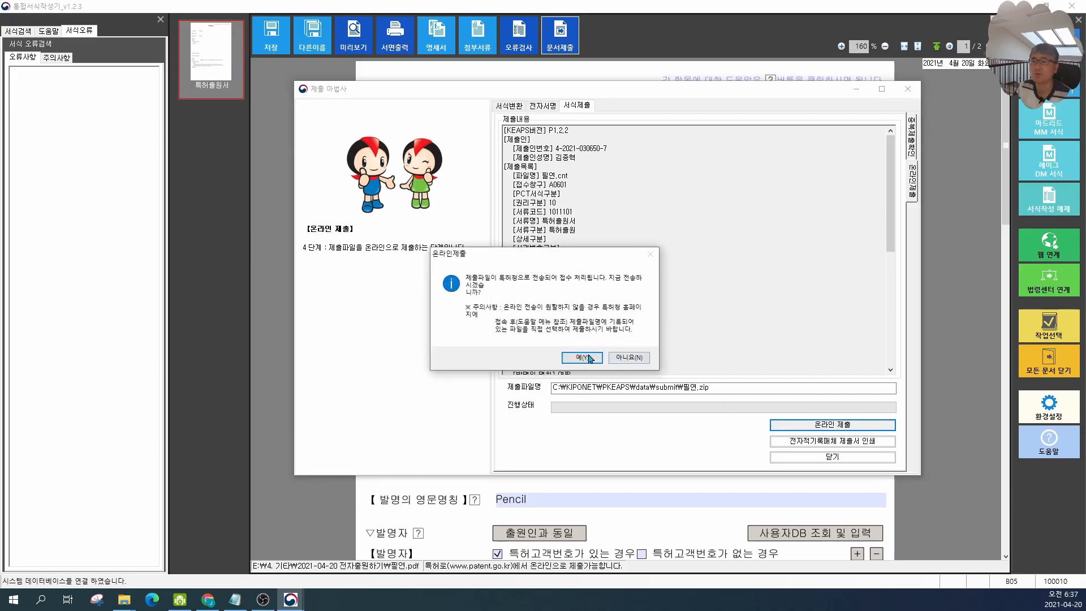
left_click(589, 358)
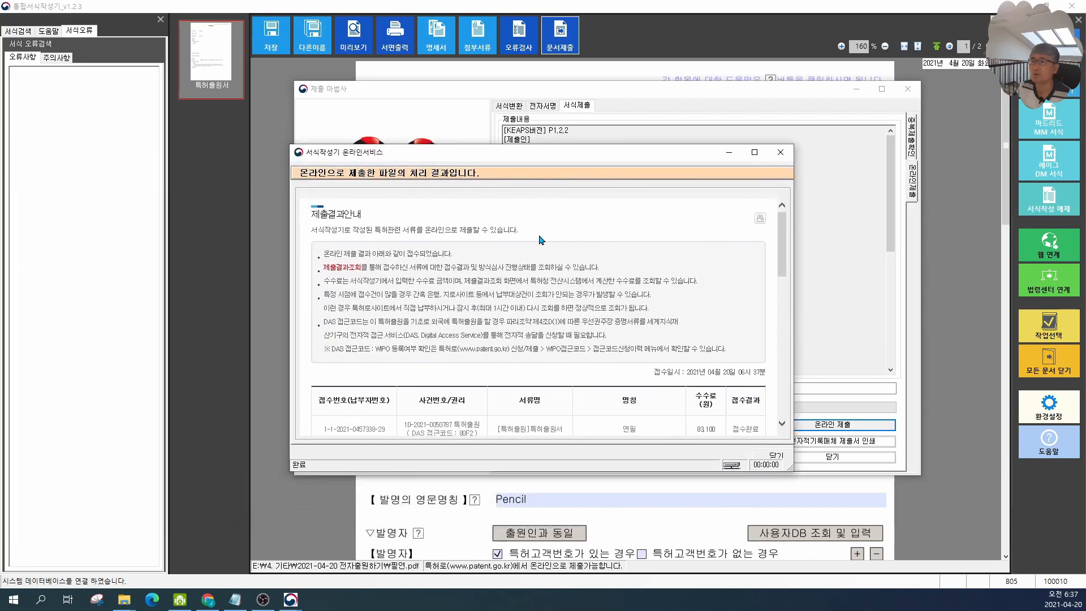
Step: Open the 특허로 website from the submission result window and log in with the joint certificate
scroll(542, 239, "down", 1)
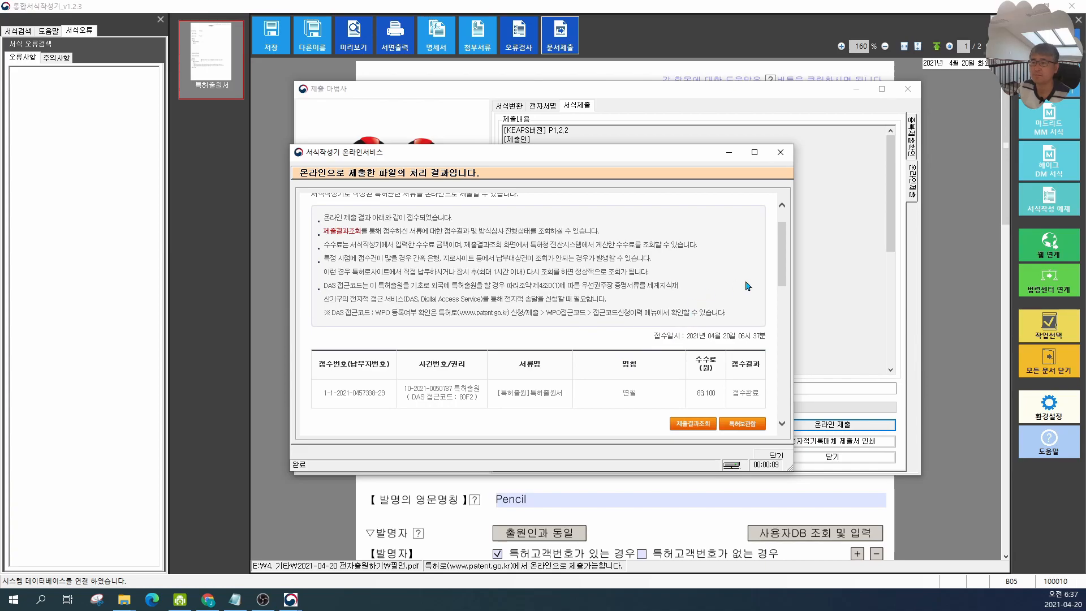
left_click(697, 425)
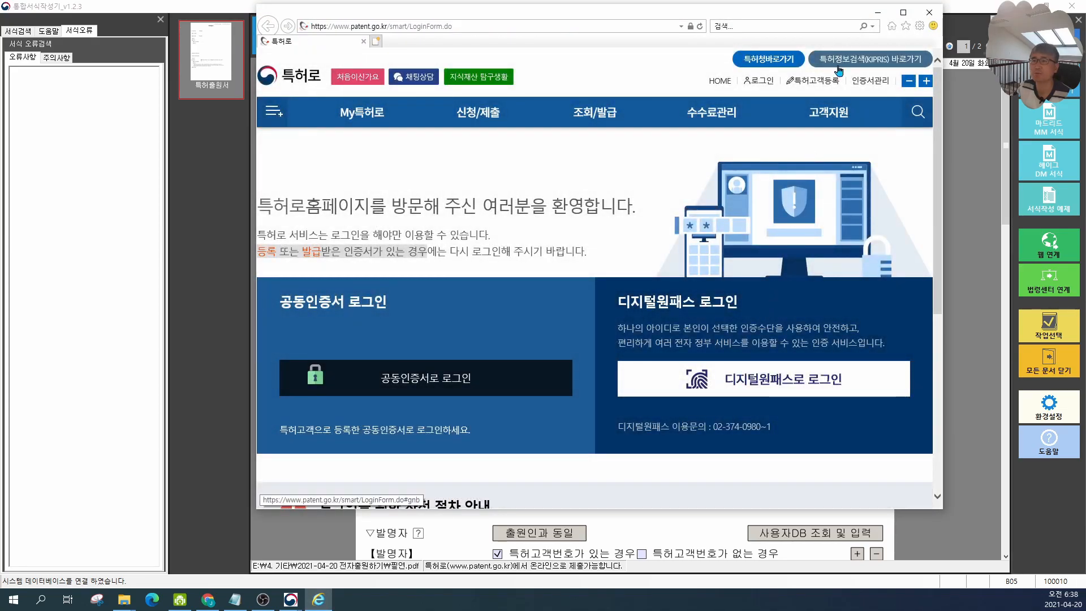
left_click(903, 12)
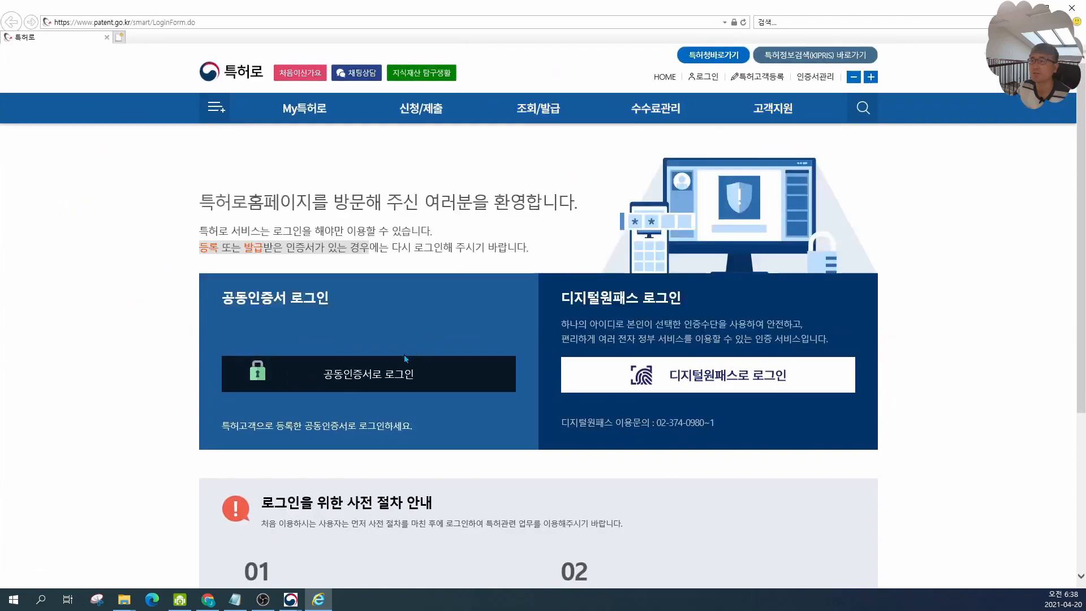
left_click(360, 378)
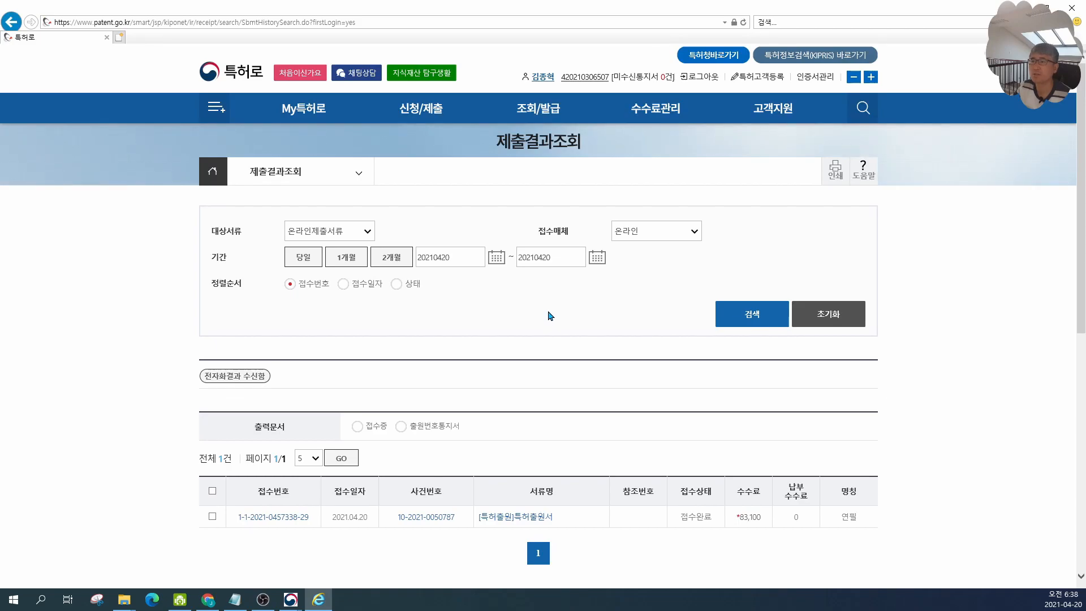
Step: Open the submitted application's examination information from the submission results list and inspect its history
scroll(550, 316, "down", 3)
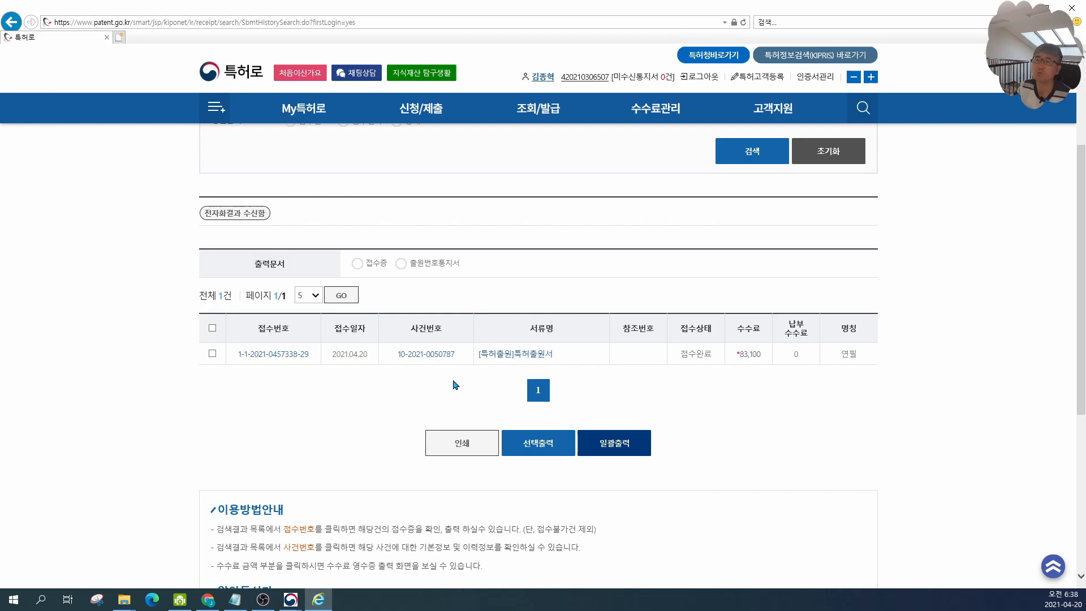
left_click(444, 362)
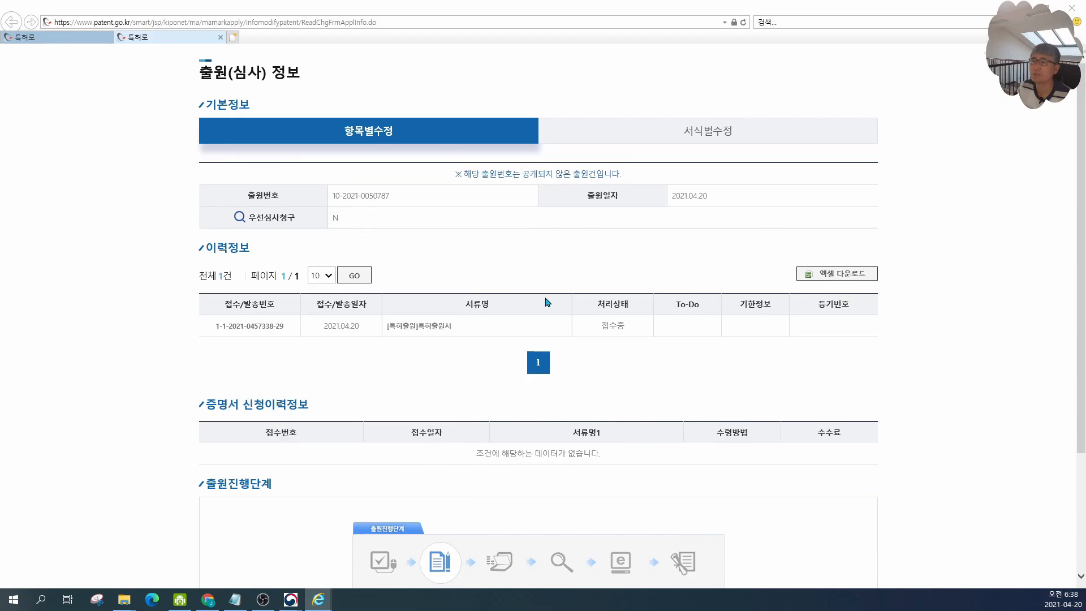
left_click_drag(289, 328, 711, 334)
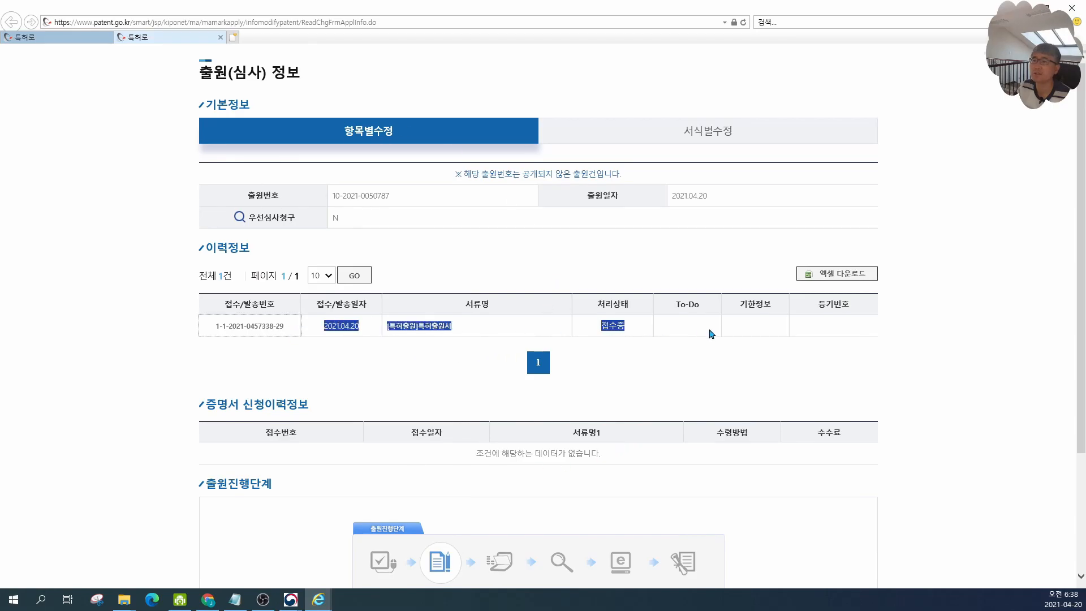
Step: Open the application number notice for the submitted case and return to the results list
left_click(72, 38)
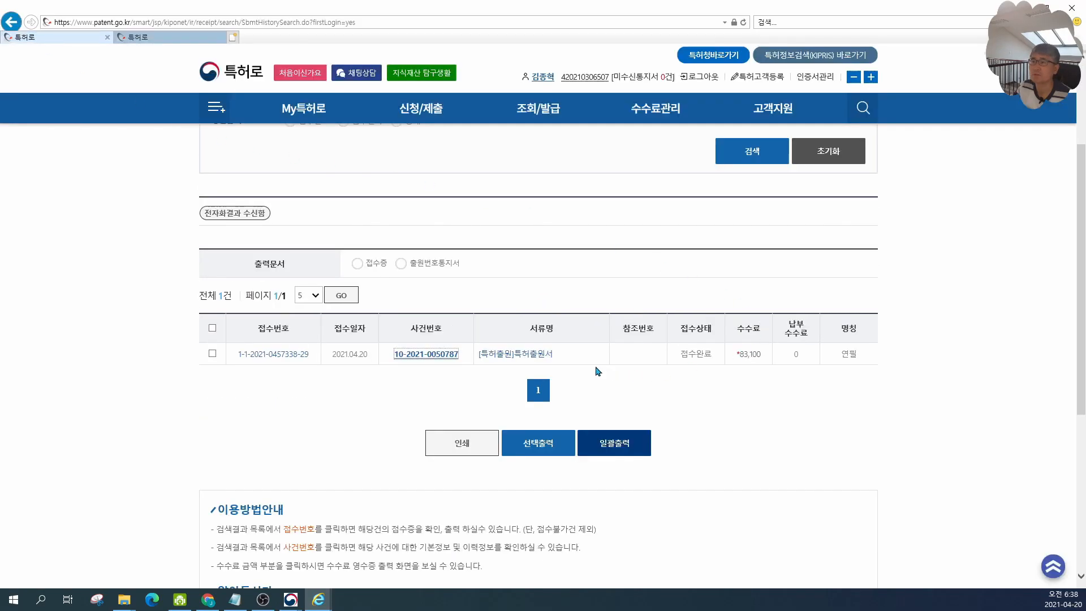
left_click(525, 355)
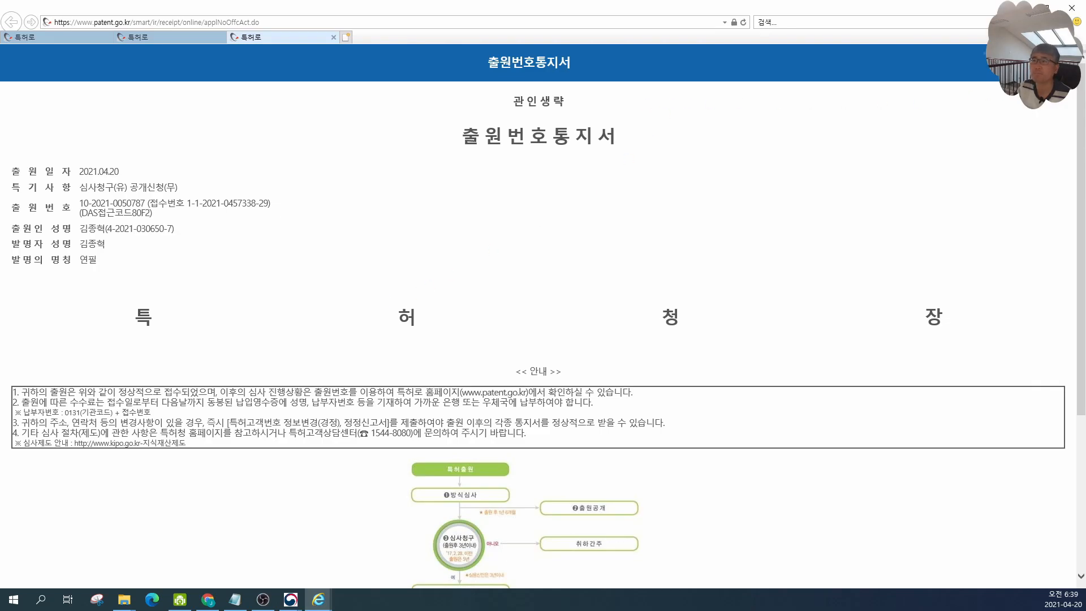
left_click(582, 342)
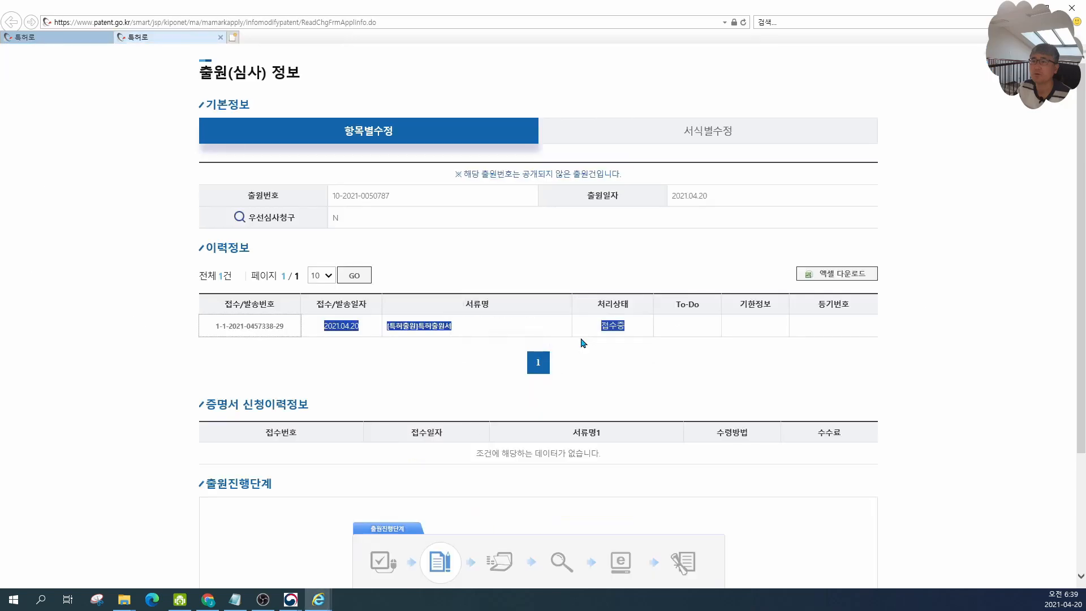
left_click(71, 38)
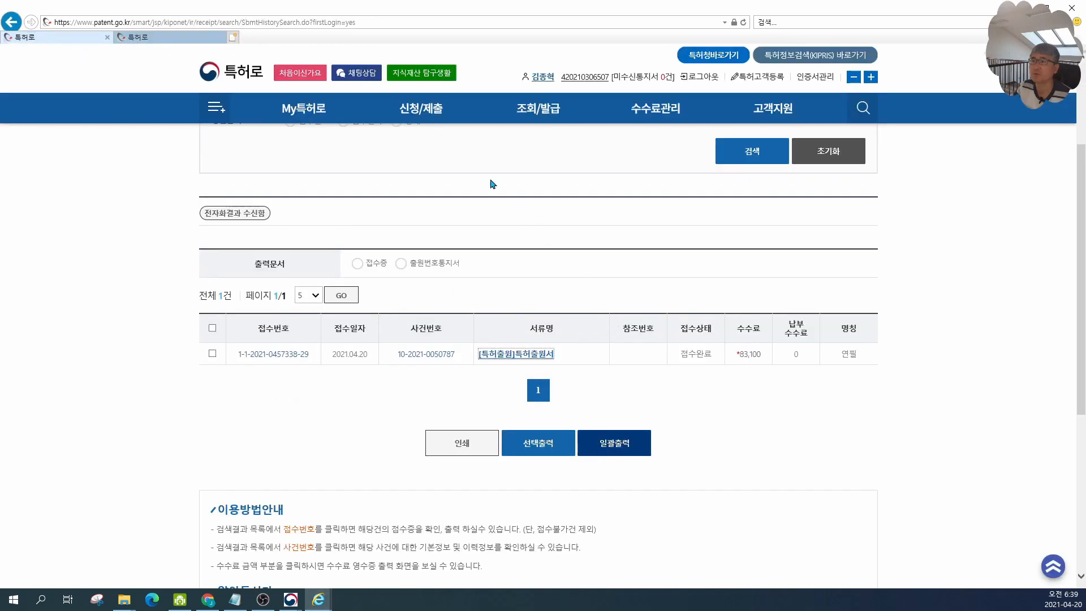
Step: Open the My To-Do page to check pending tasks, then return to the application information tab
left_click(306, 113)
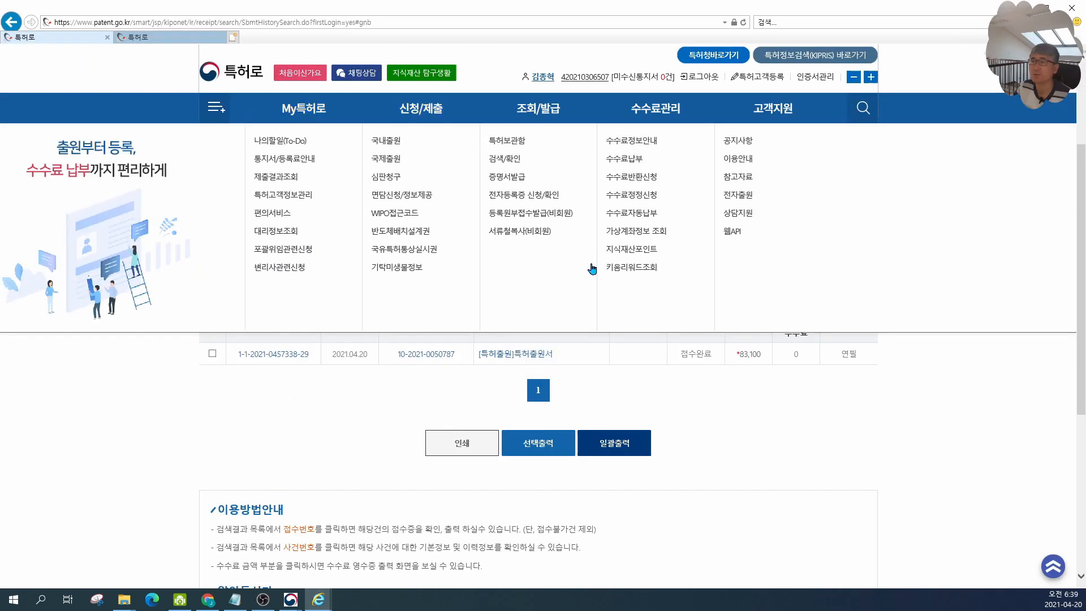
left_click(306, 143)
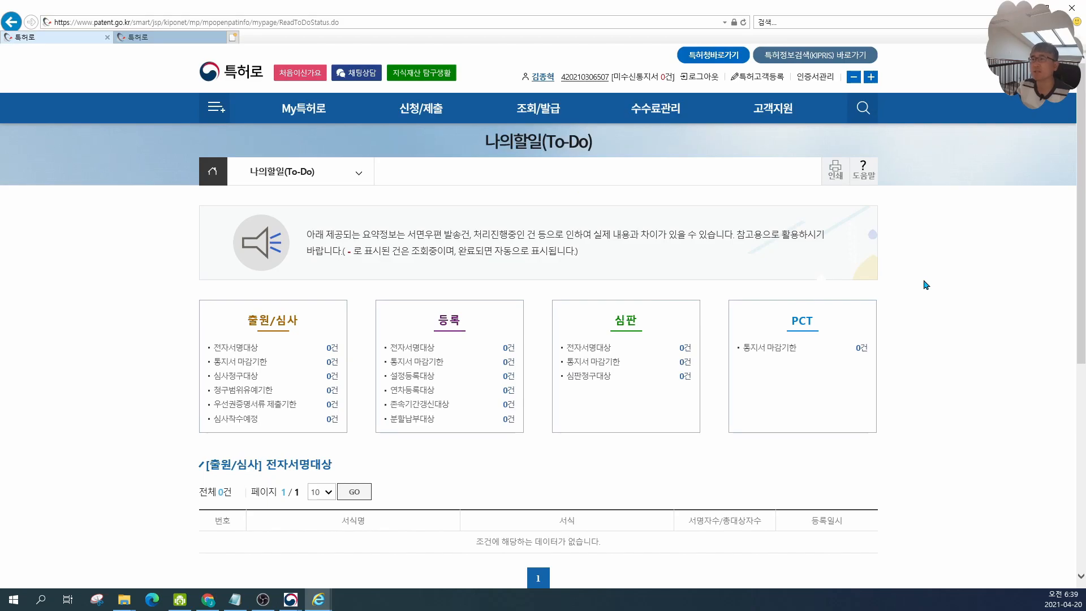
mouse_move(329, 123)
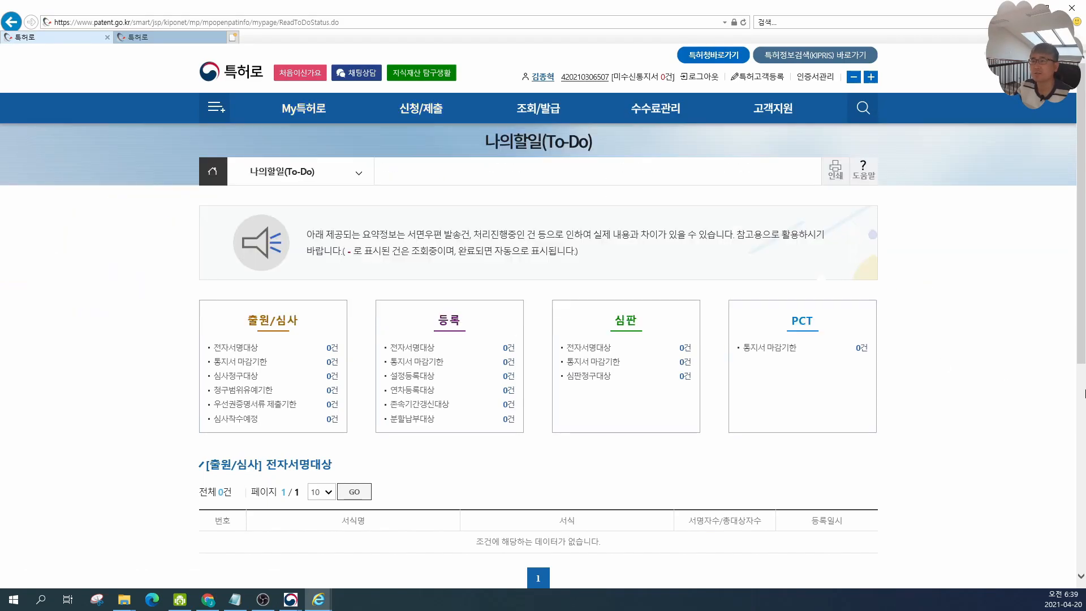
mouse_move(299, 595)
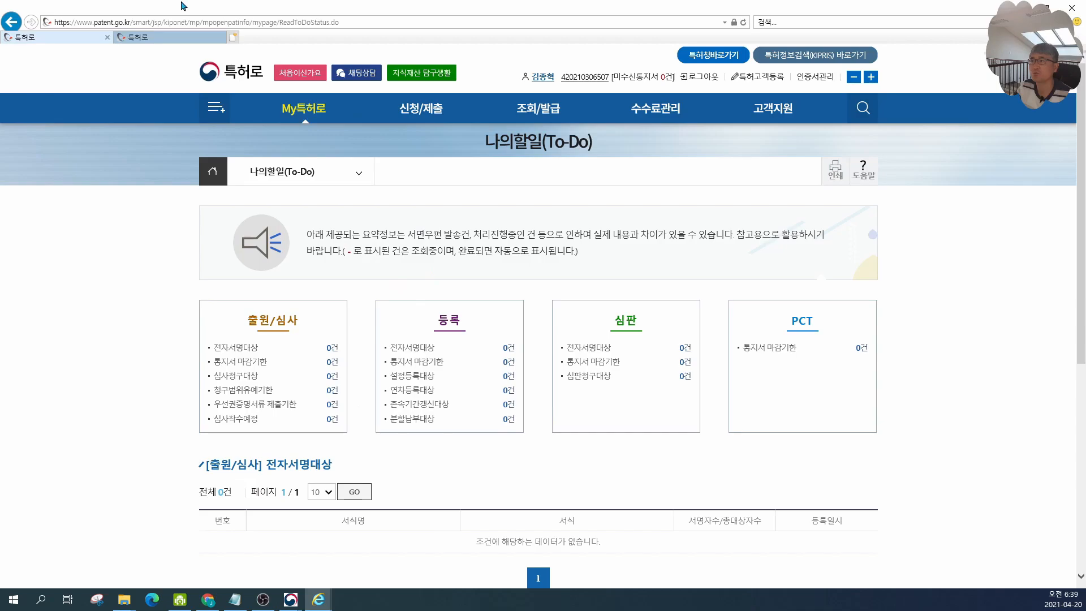
left_click(173, 38)
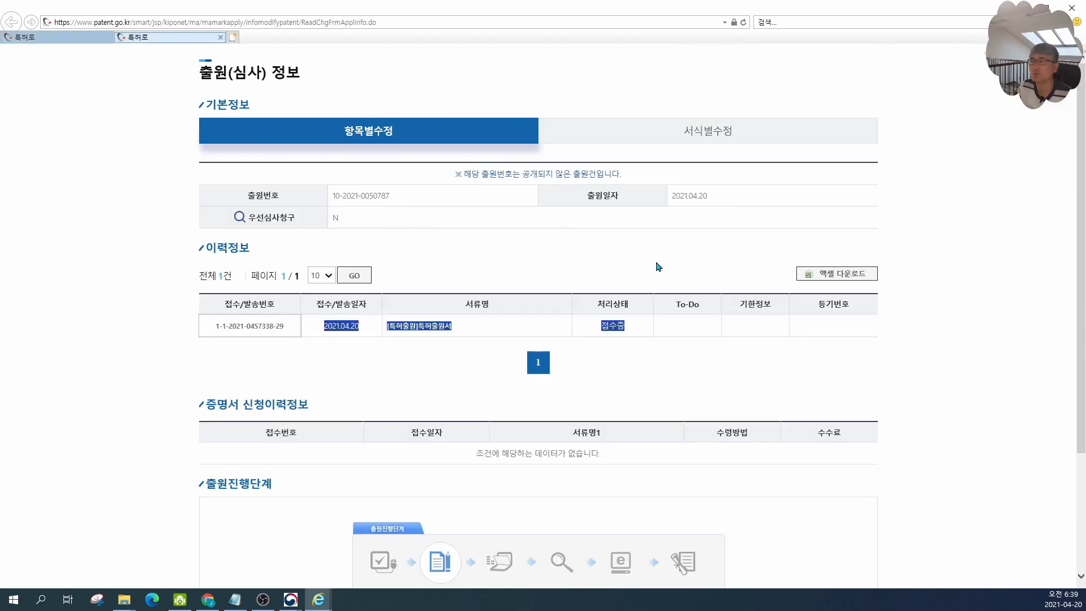